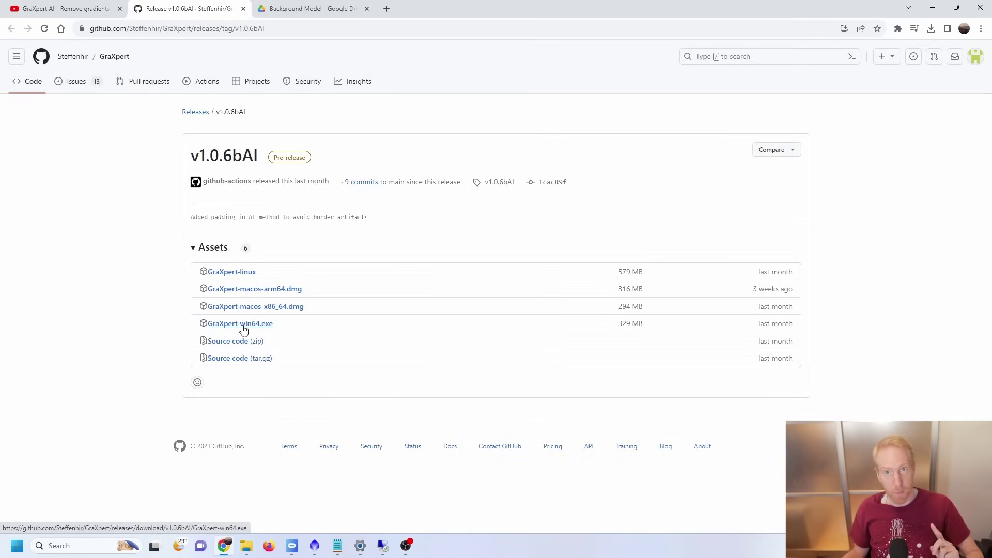
Select the bg_model folder in the shared Background Model folder on Google Drive and open its available actions.
click(308, 9)
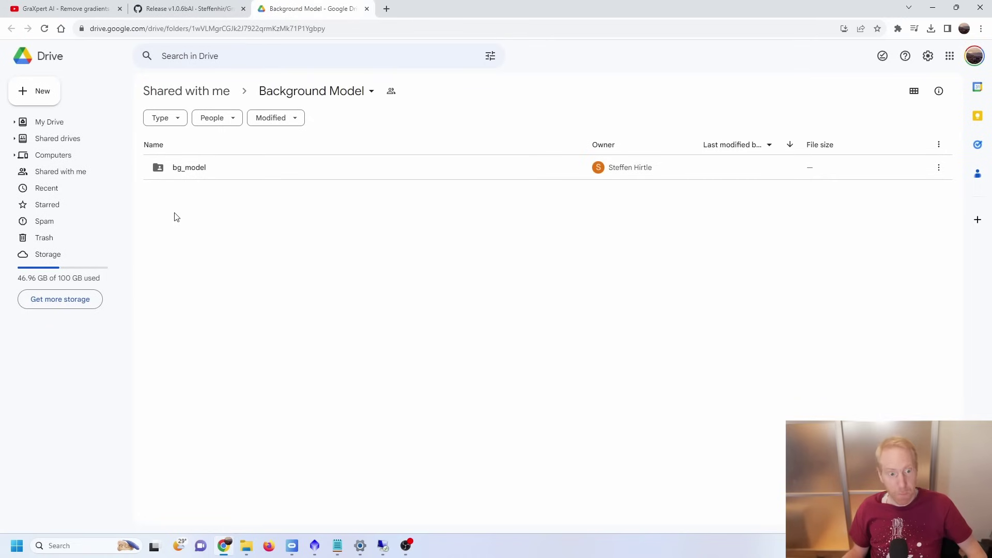
right_click(216, 170)
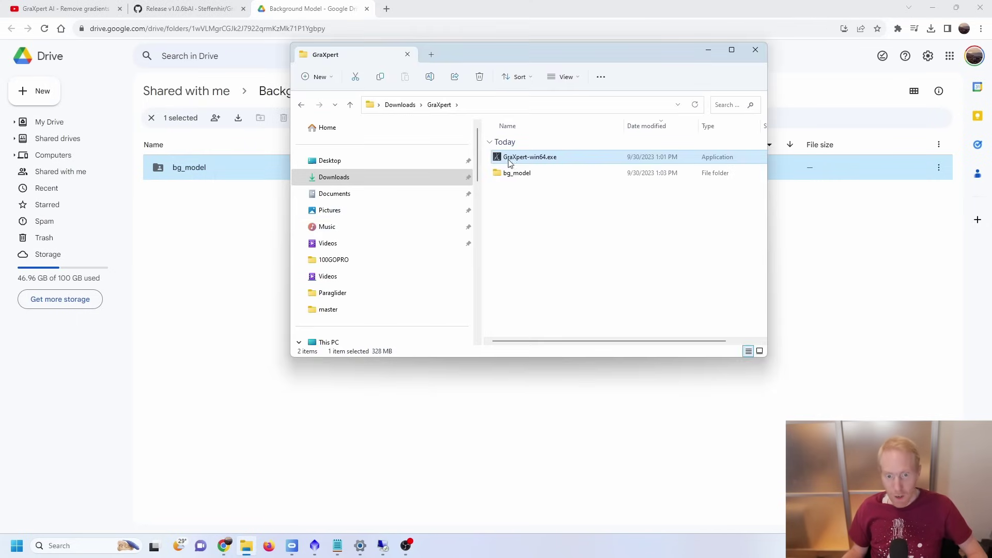
Examine the local GraXpert download folder, checking the GraXpert-win64.exe file and the contents of the bg_model folder.
click(518, 177)
click(541, 232)
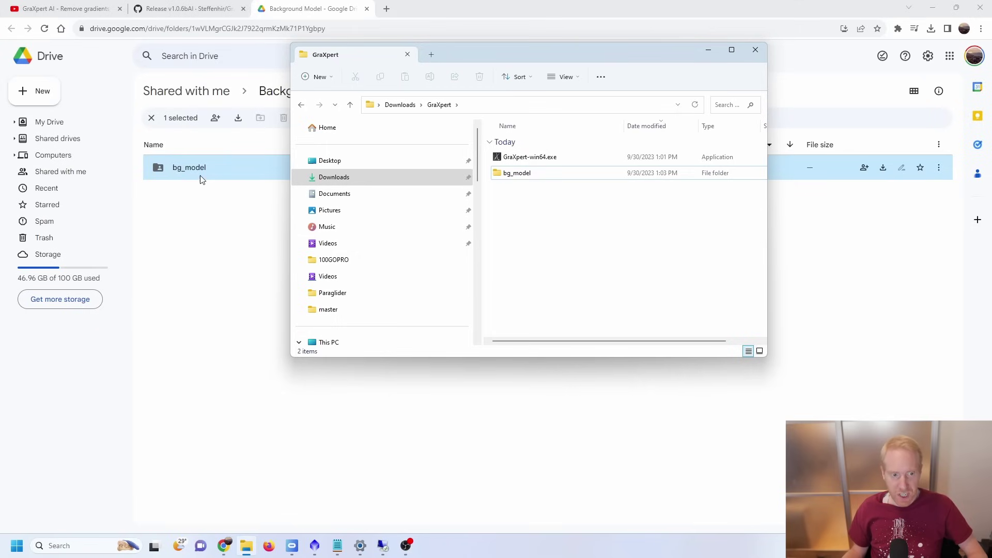
double_click(541, 176)
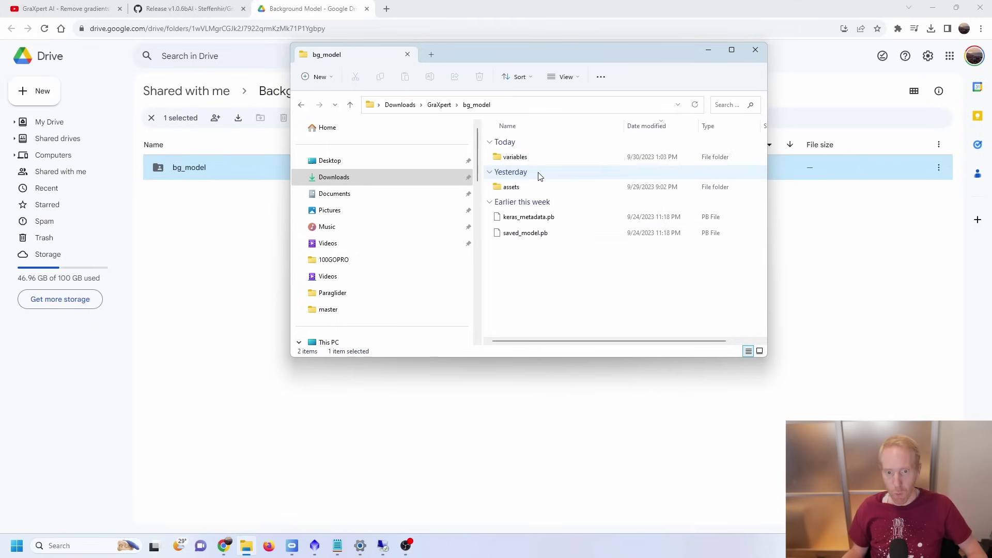
drag(494, 261, 613, 149)
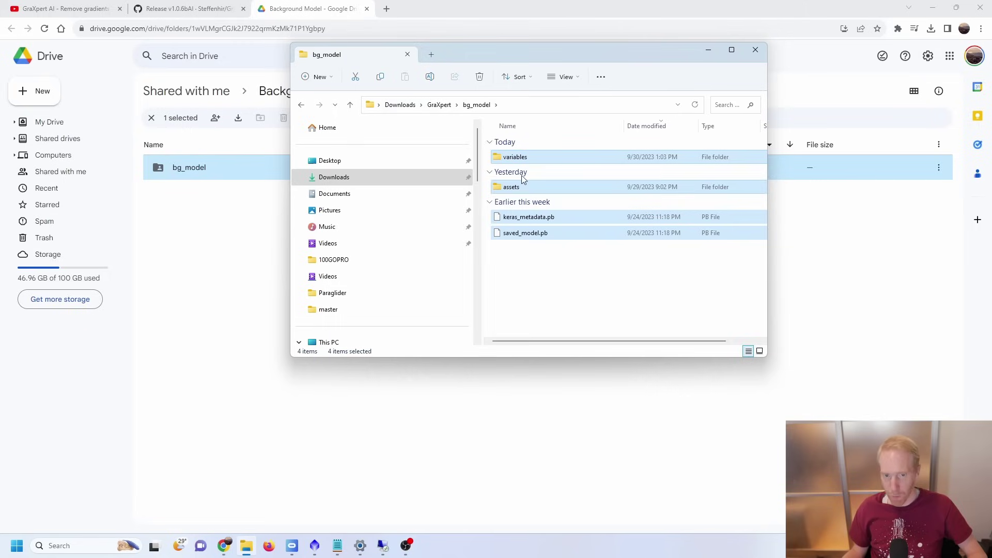
click(302, 105)
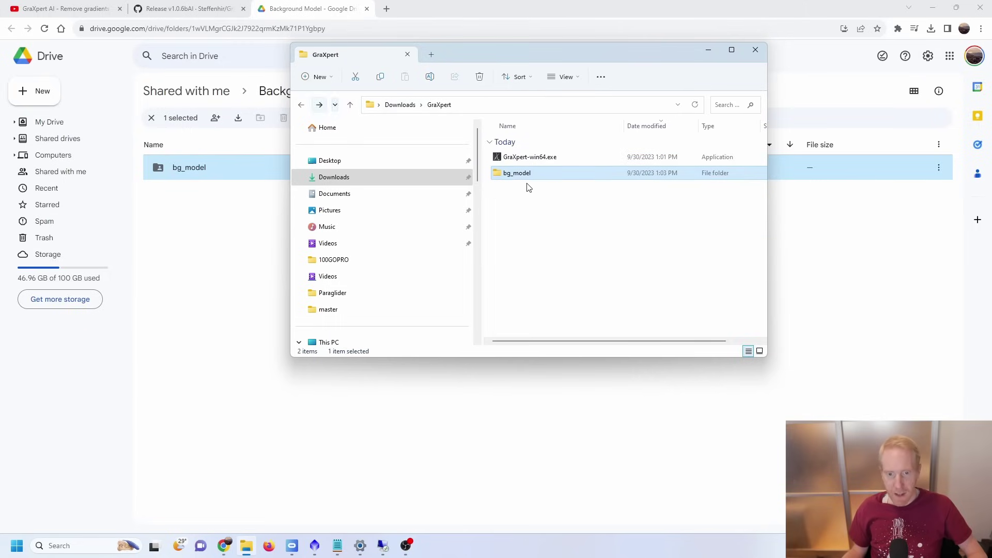
click(521, 226)
click(518, 175)
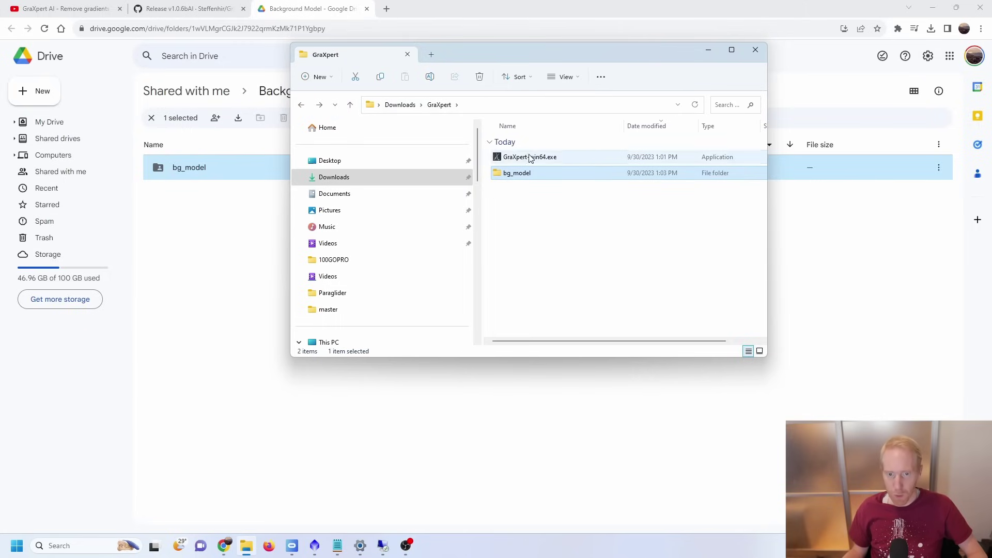
click(506, 159)
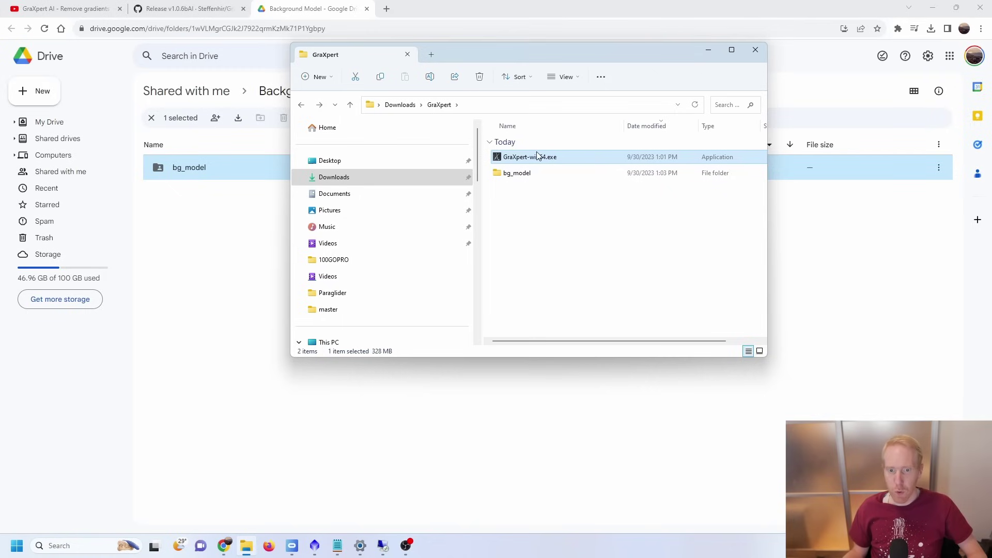
drag(543, 221, 505, 162)
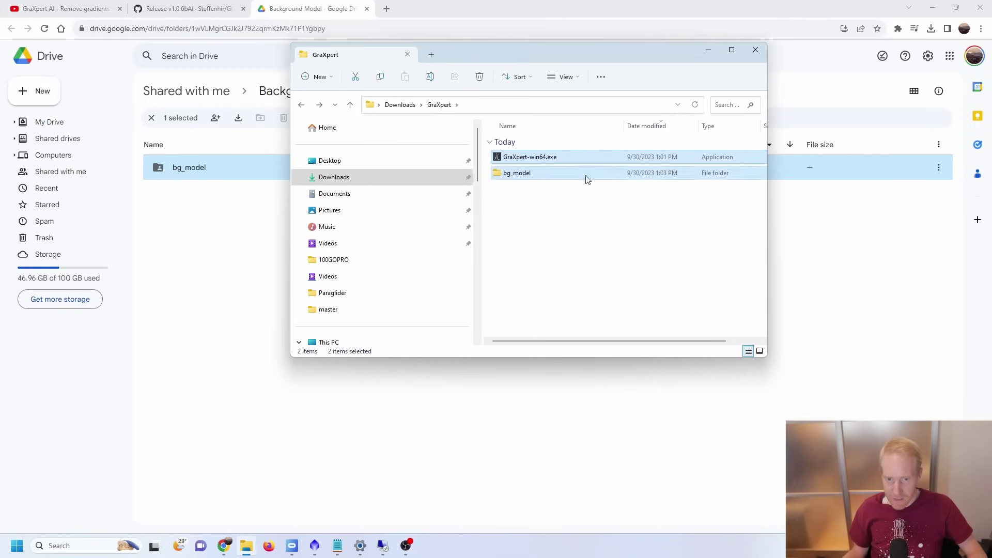
double_click(528, 176)
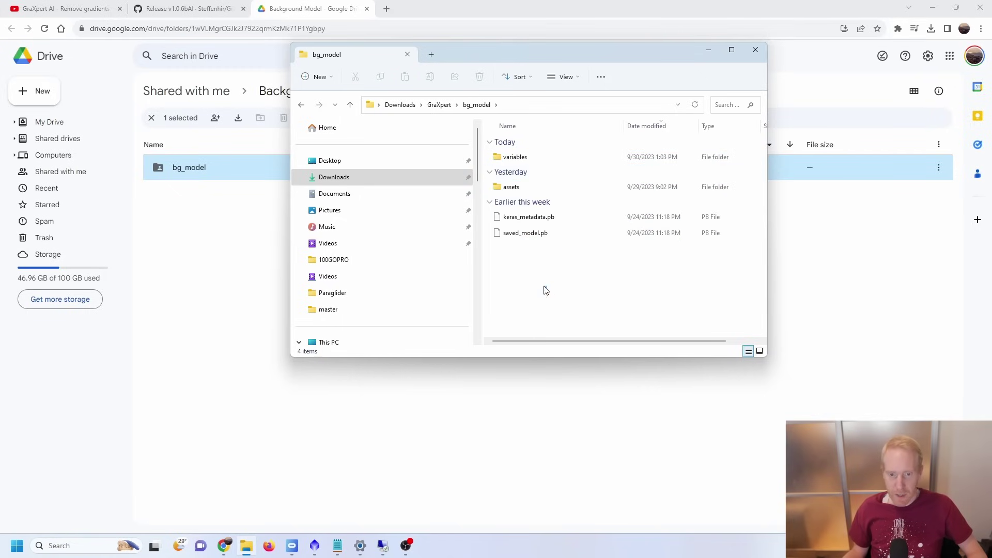
drag(545, 288, 483, 151)
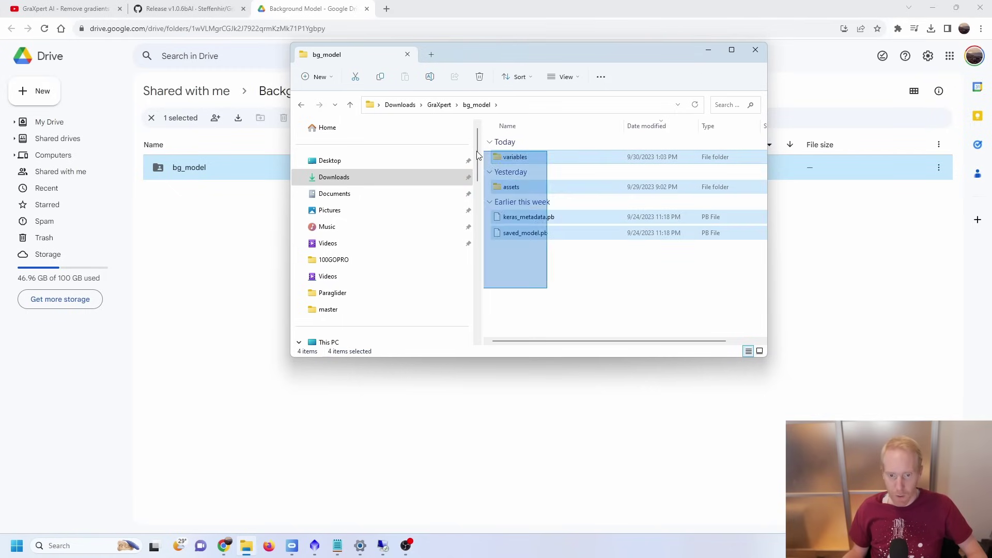
click(440, 105)
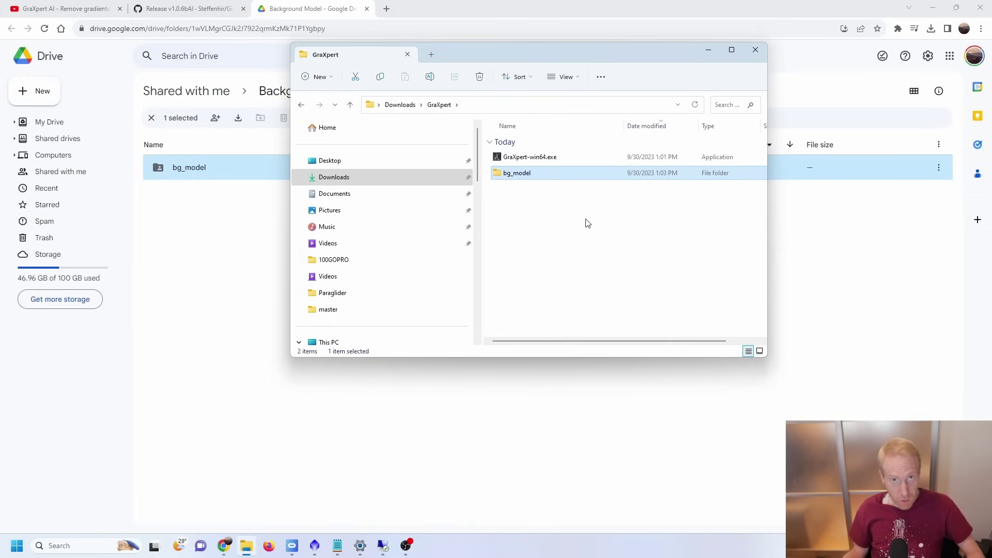
Launch GraXpert-win64.exe from the GraXpert download folder, allow it to run and dismiss the new-version notice.
click(525, 159)
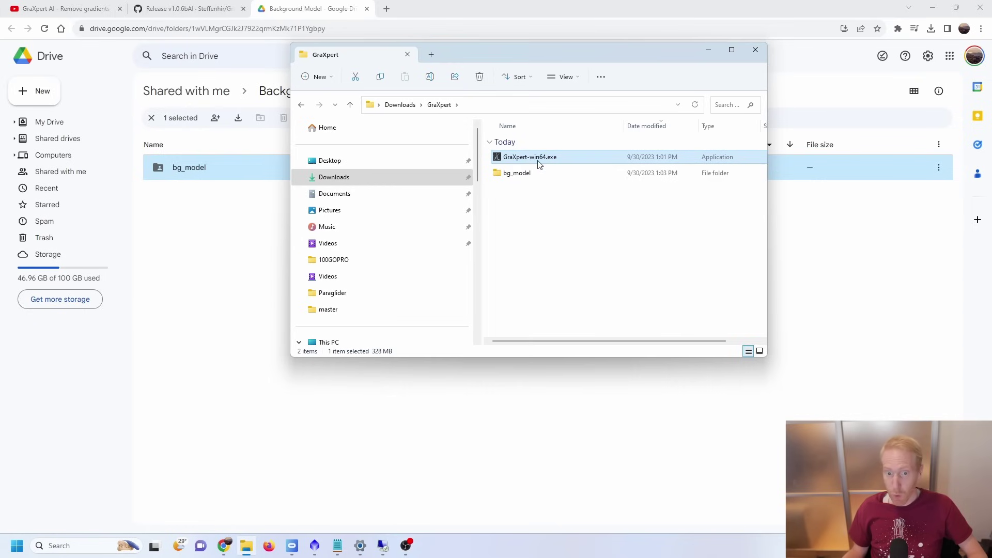
double_click(539, 163)
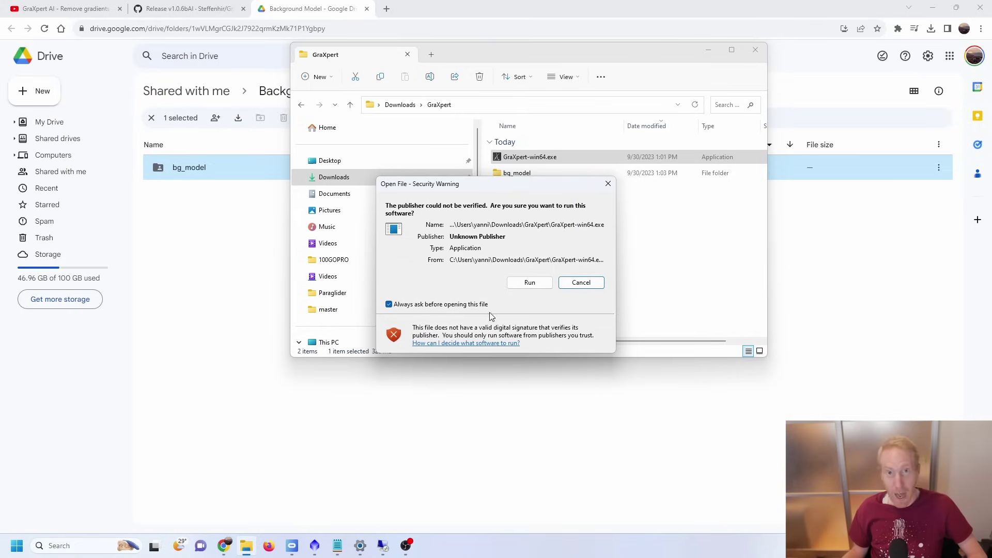
click(534, 283)
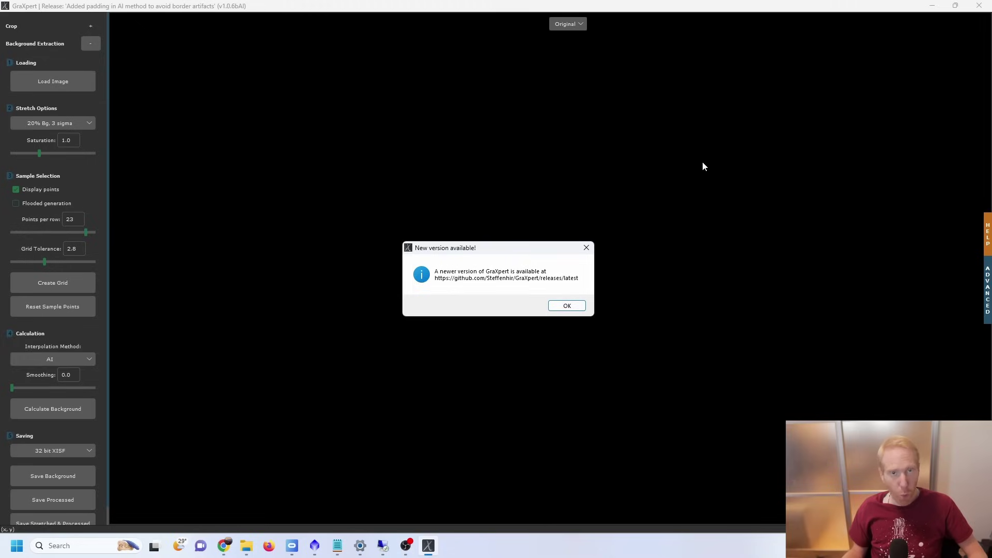
click(576, 305)
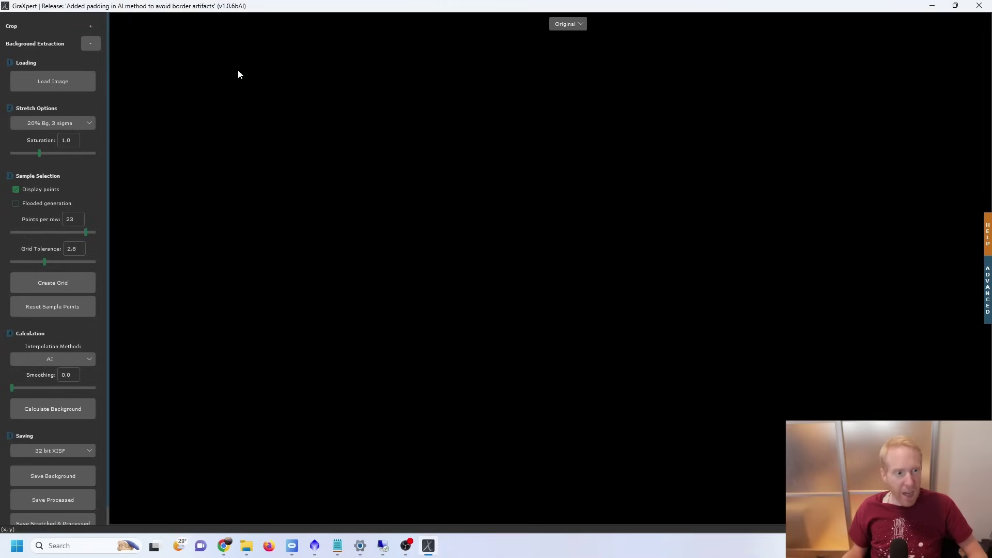
Load the image masterLight_BIN-1_6224x4168_EXPOSURE-300.00s_FILTER-L_RGB_(1)_autocrop.tif from the Pictures folder.
click(52, 81)
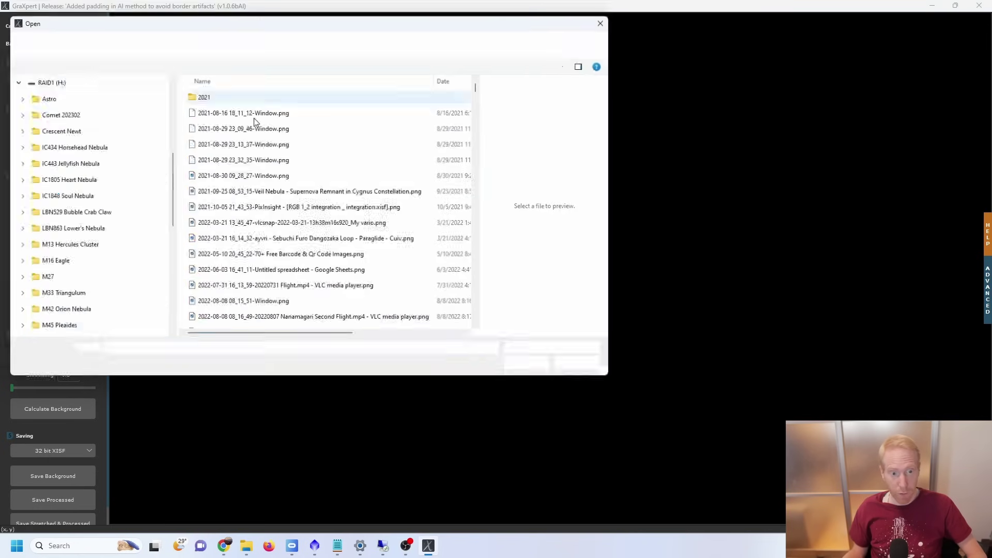
scroll(310, 207, down, 3)
click(188, 196)
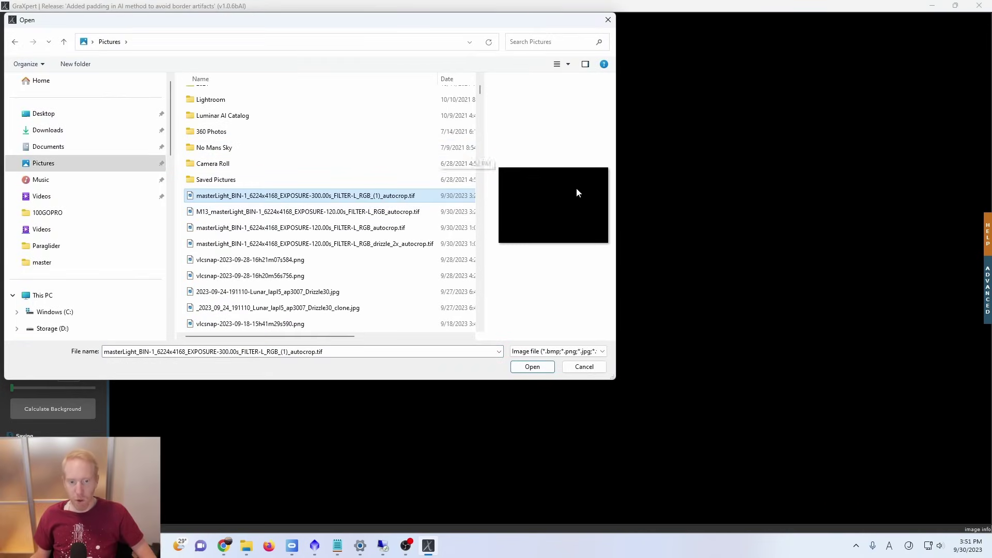
click(533, 367)
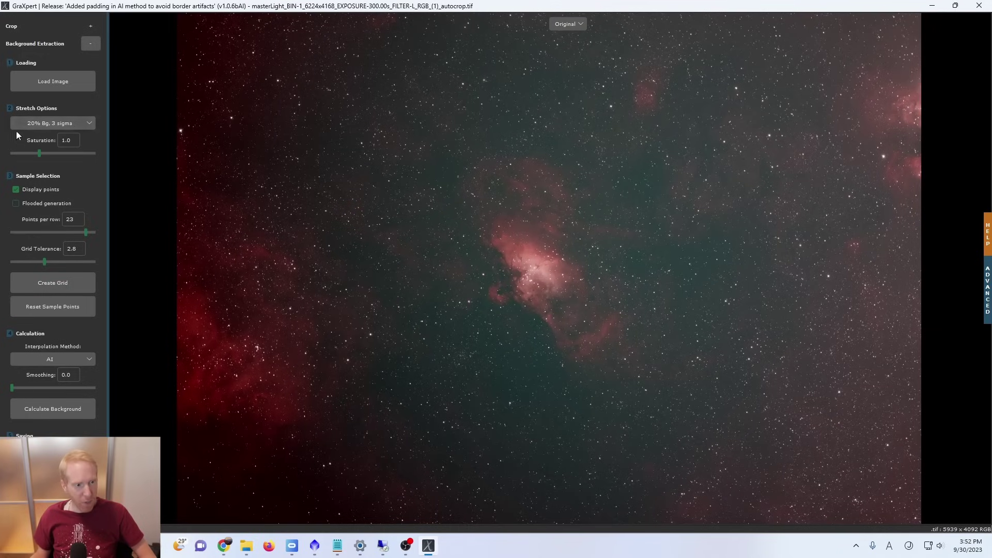
click(59, 124)
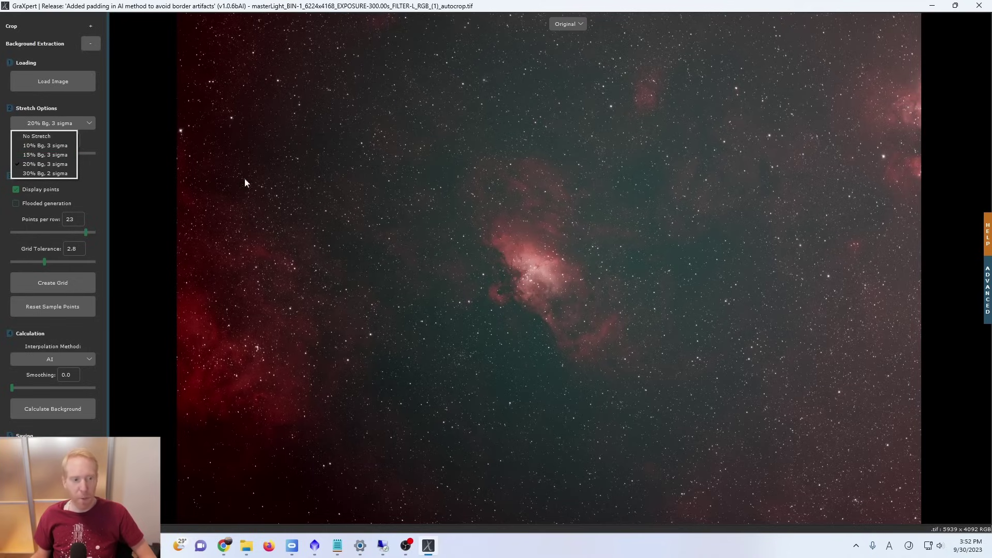
click(75, 123)
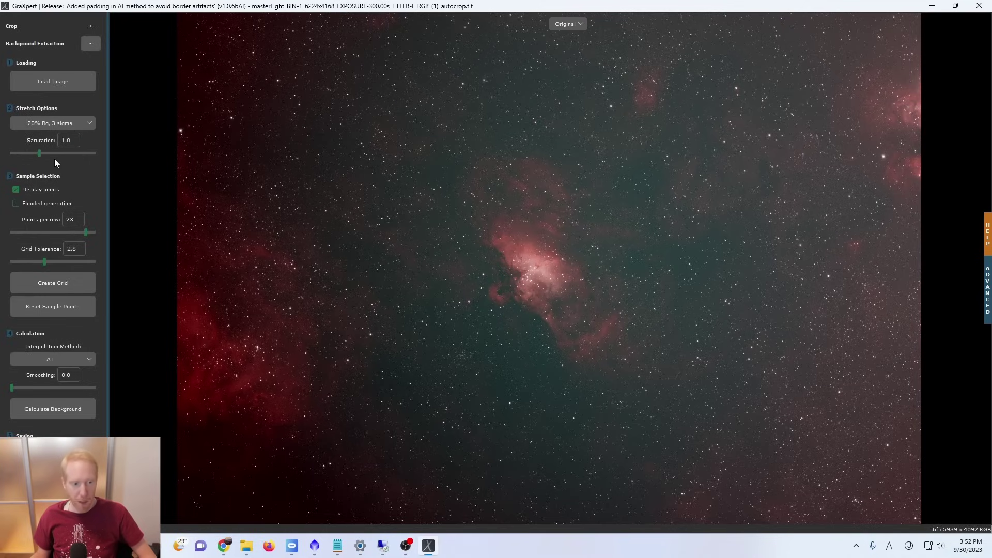
Choose AI as the interpolation method for the background calculation and set its smoothing to 0.5.
scroll(80, 227, down, 1)
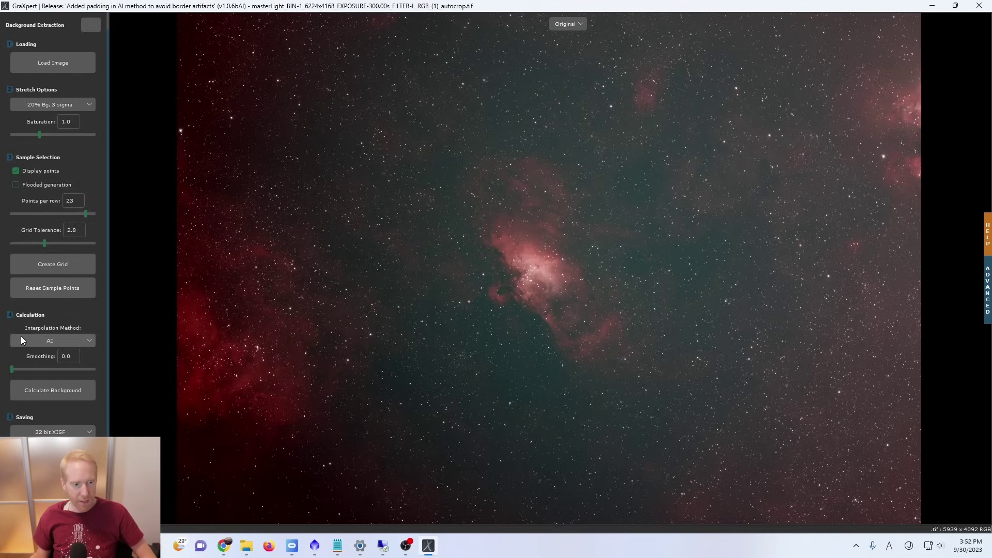
click(38, 340)
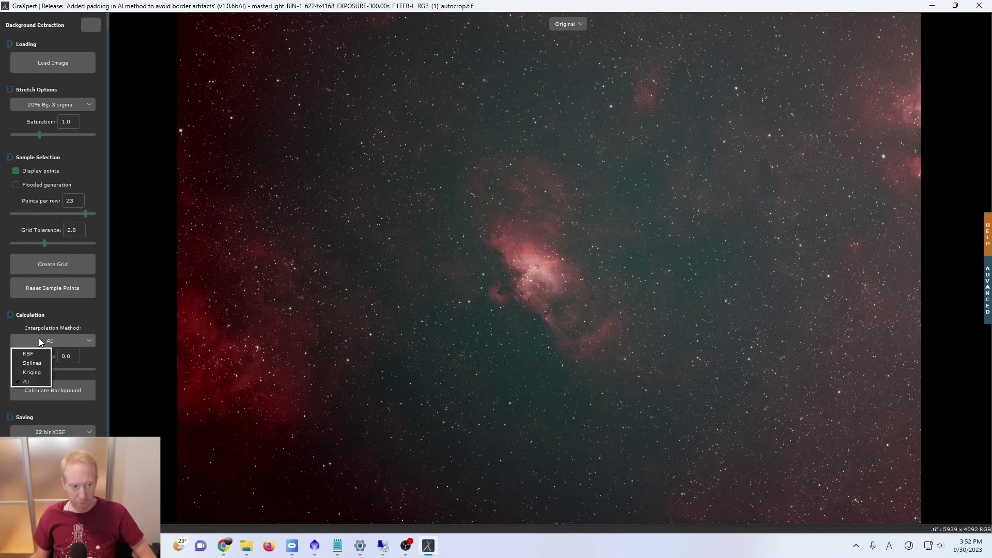
click(27, 383)
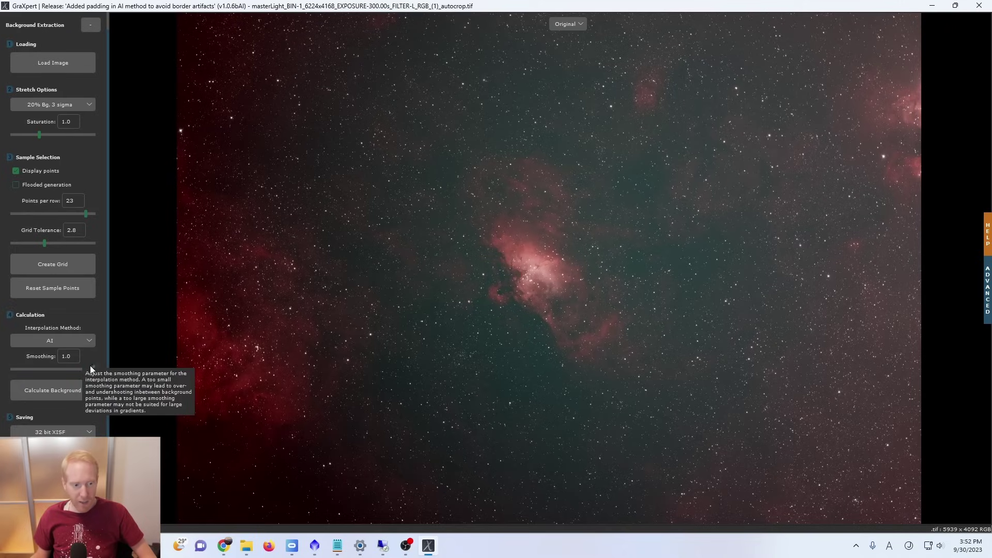
drag(14, 368, 110, 355)
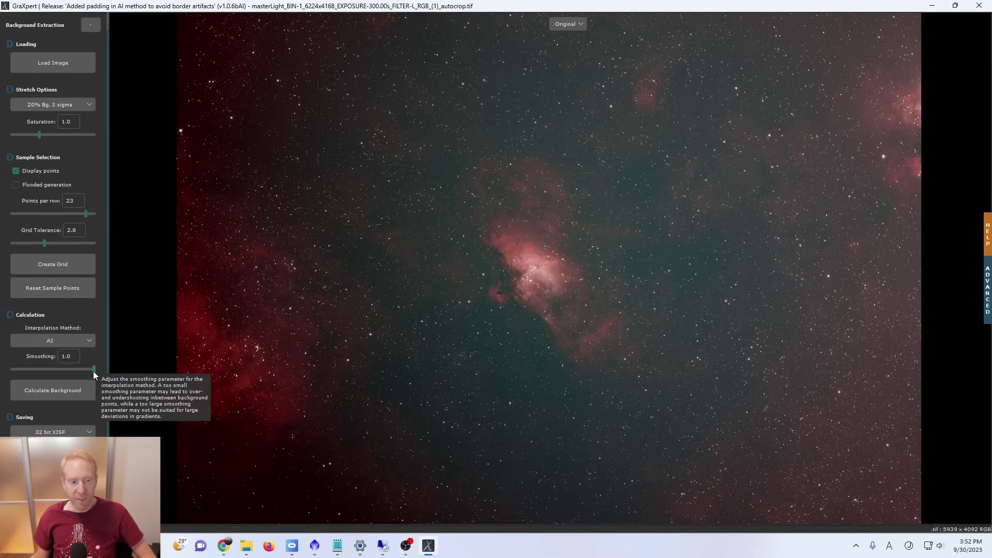
drag(11, 374, 112, 370)
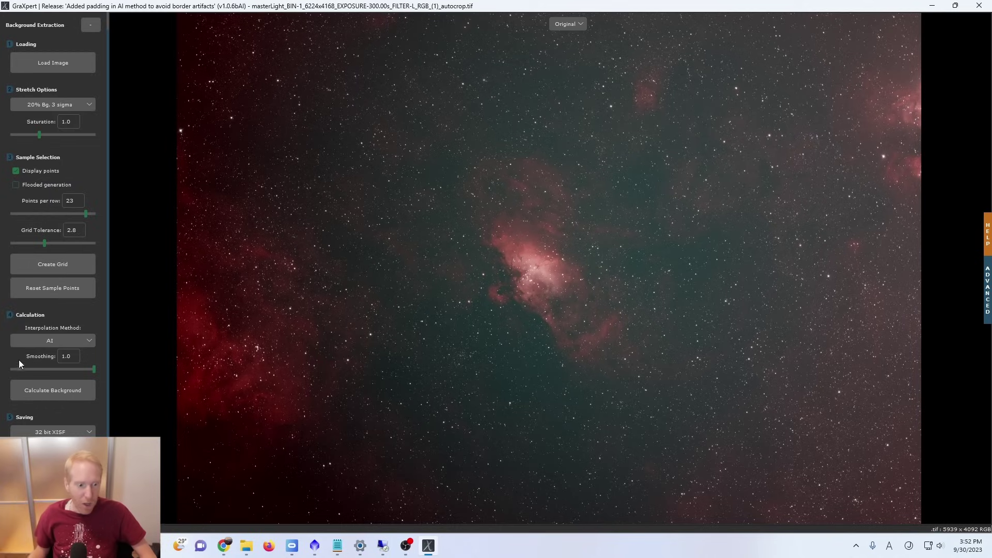
drag(91, 371, 54, 373)
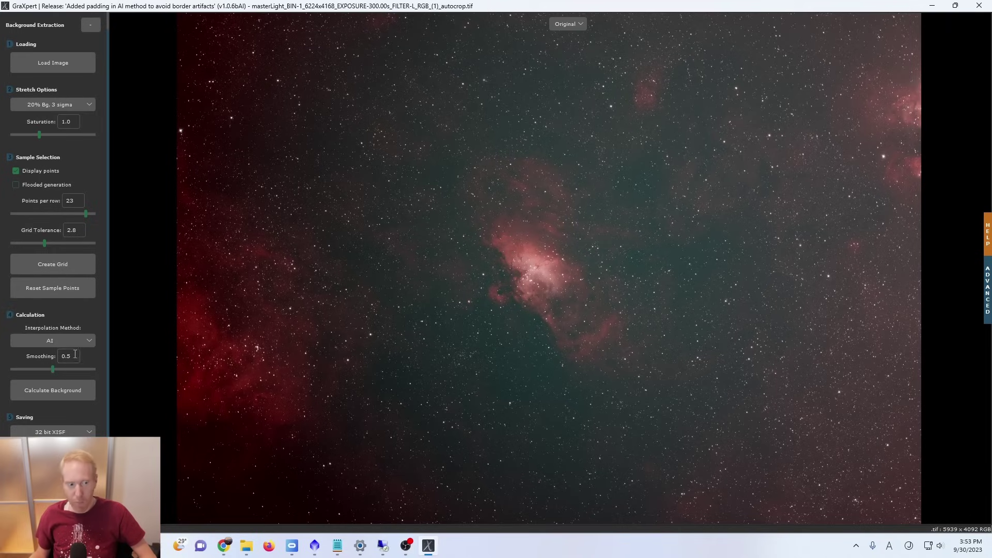
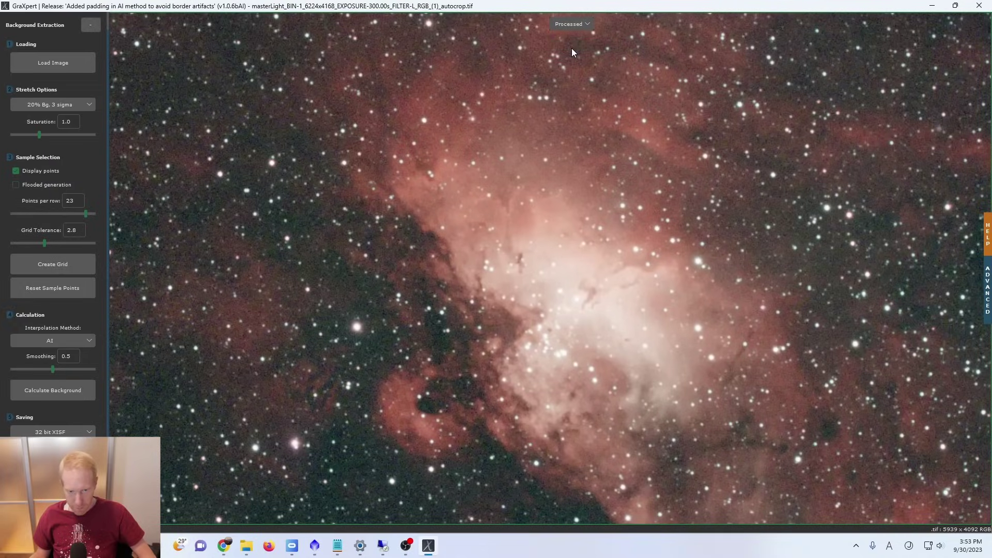
Compare the original and processed versions of the nebula image, examining the nebula core and surrounding background in the processed one.
click(573, 23)
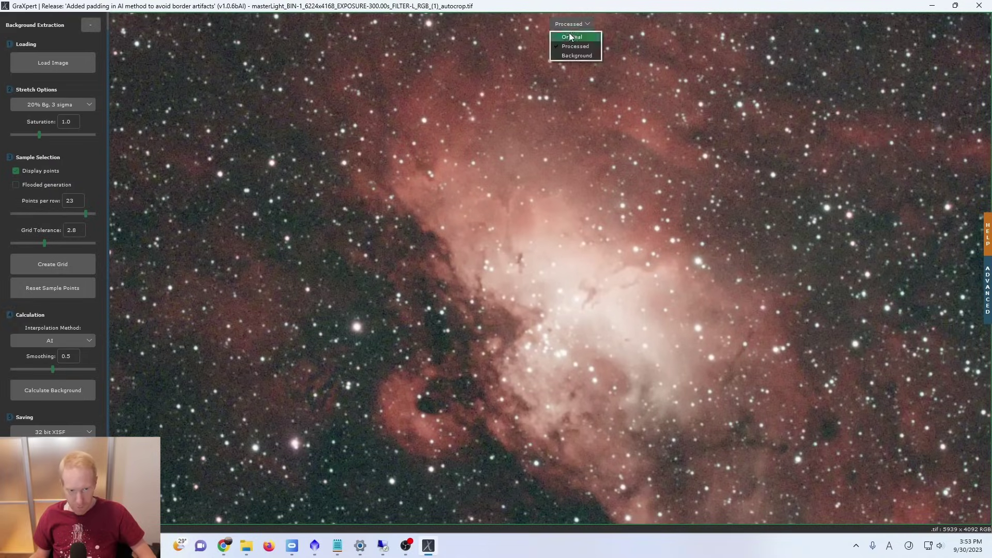
click(569, 32)
click(579, 24)
click(577, 47)
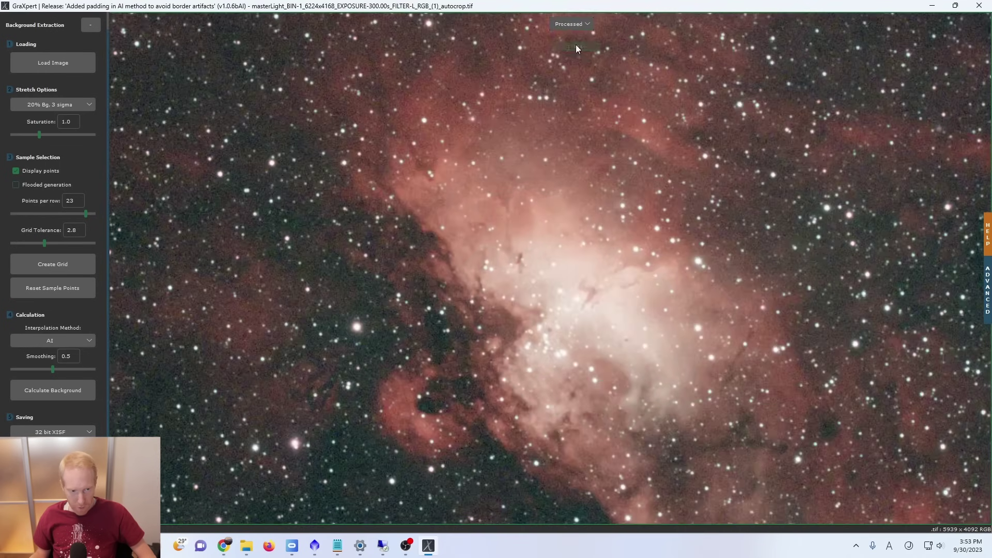
scroll(337, 339, up, 2)
scroll(336, 337, down, 6)
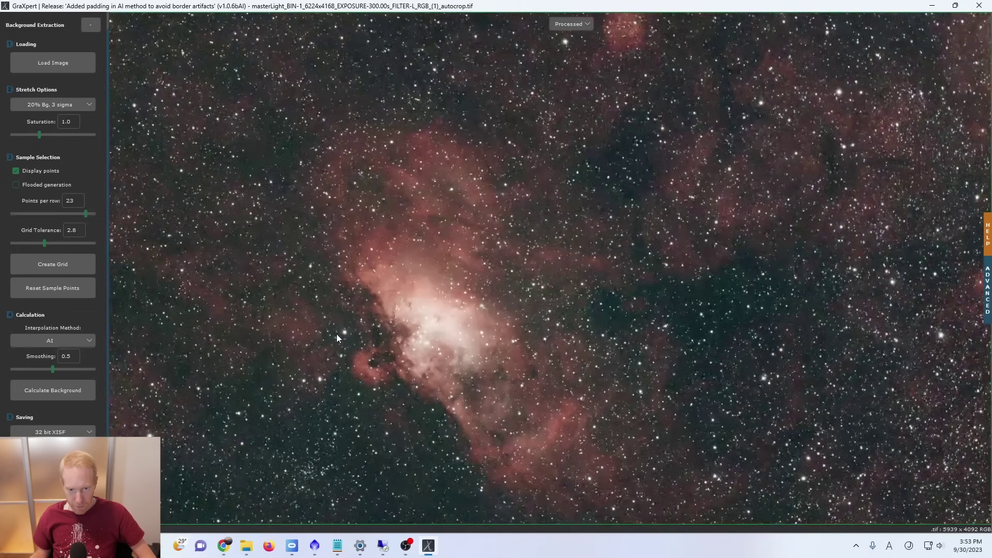
scroll(305, 457, up, 2)
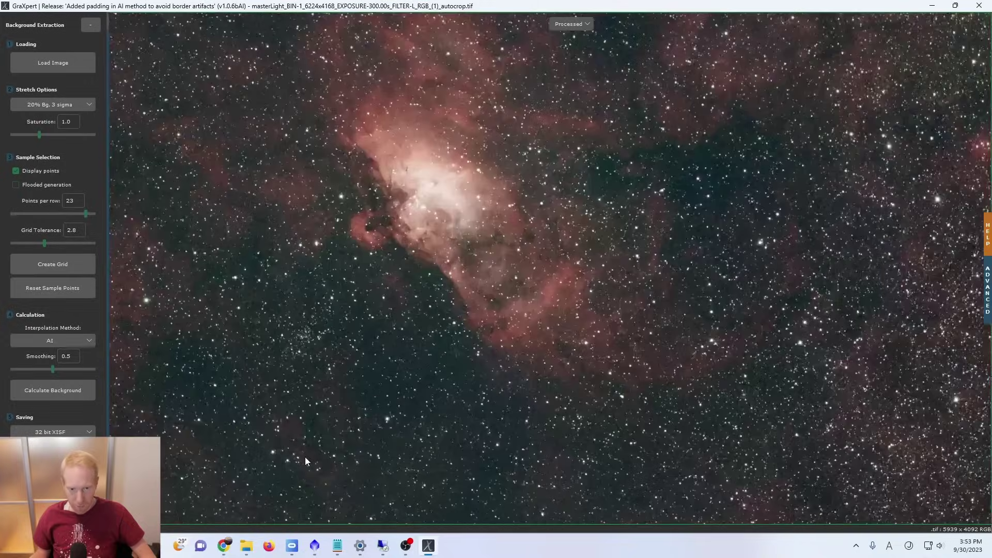
scroll(308, 457, down, 1)
scroll(621, 403, up, 1)
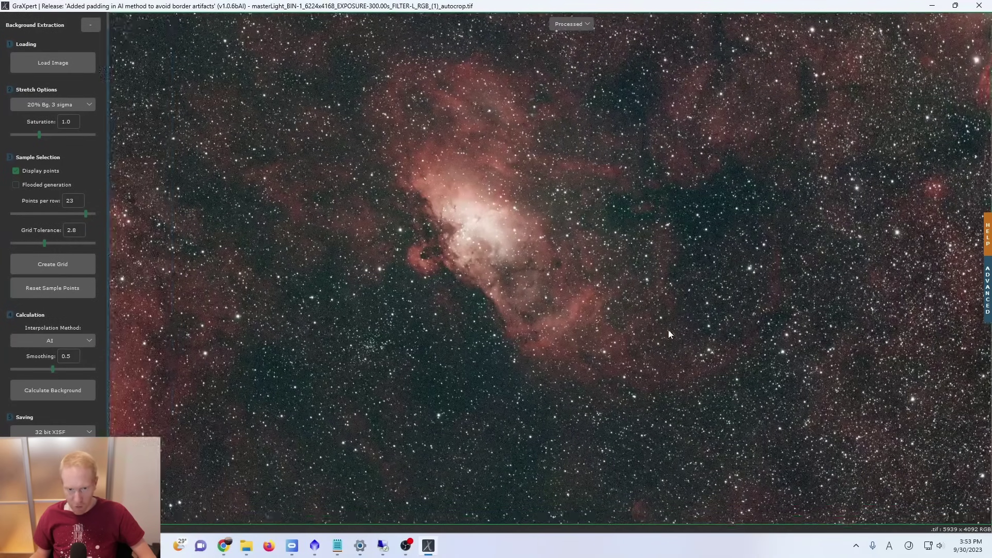
Set the stretch option of the processed image to 10% Bg, 3 sigma and inspect the nebula core.
click(67, 105)
click(46, 127)
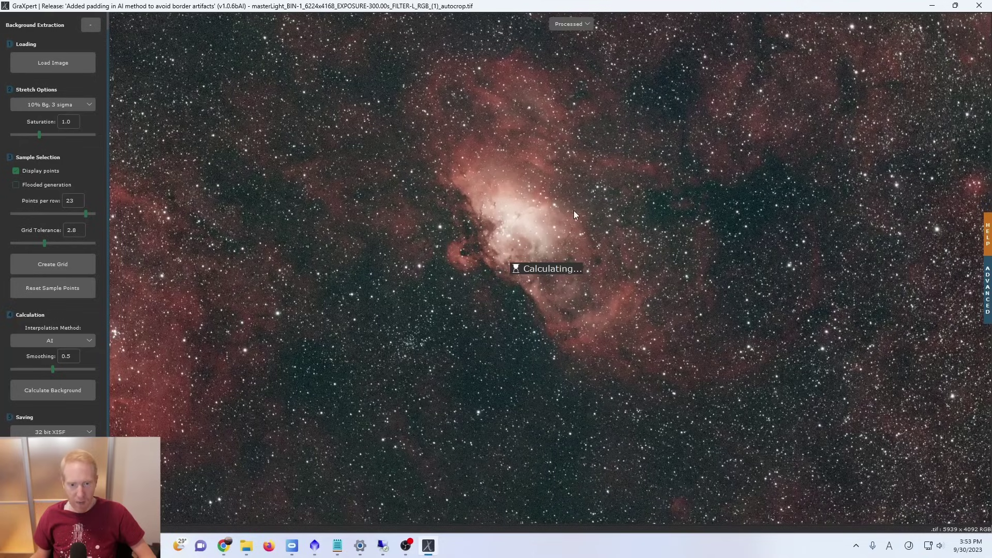
scroll(504, 256, up, 1)
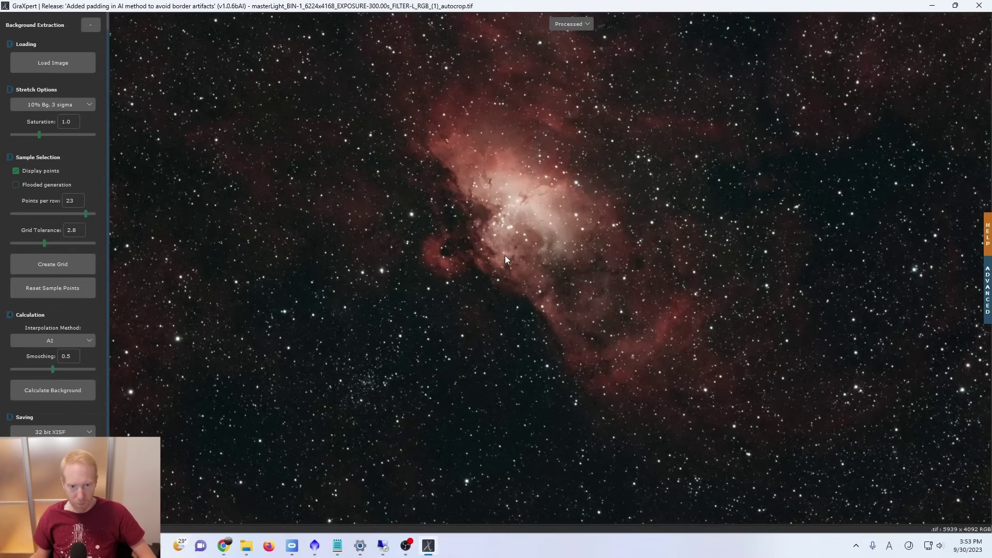
Inspect the whole processed nebula image and display its extracted background model.
scroll(504, 256, down, 2)
scroll(505, 256, up, 1)
drag(531, 224, 541, 269)
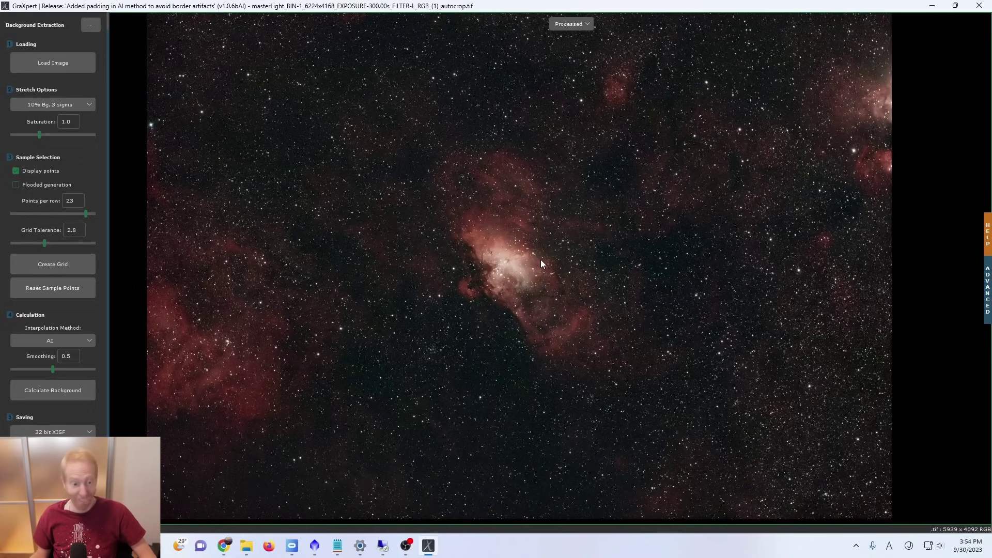
click(583, 23)
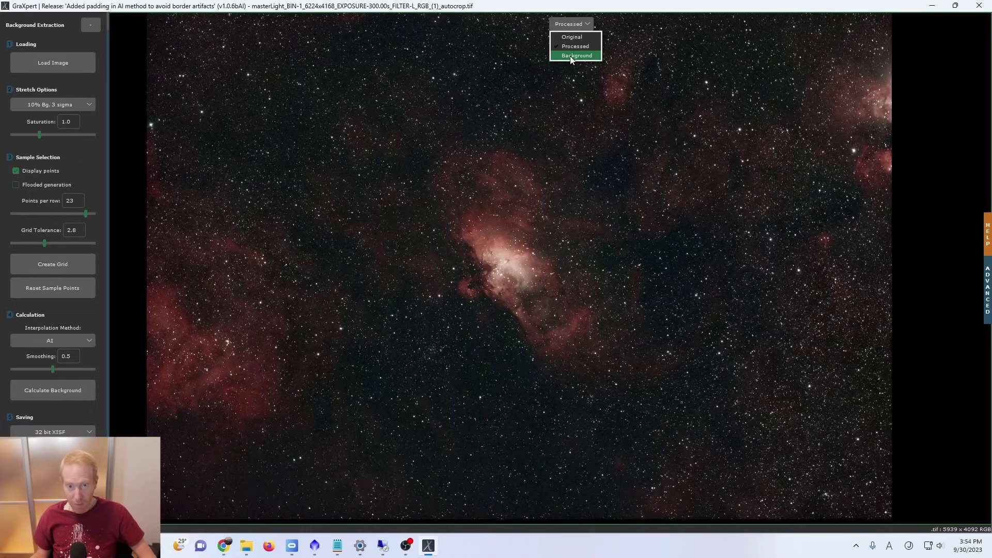
click(571, 55)
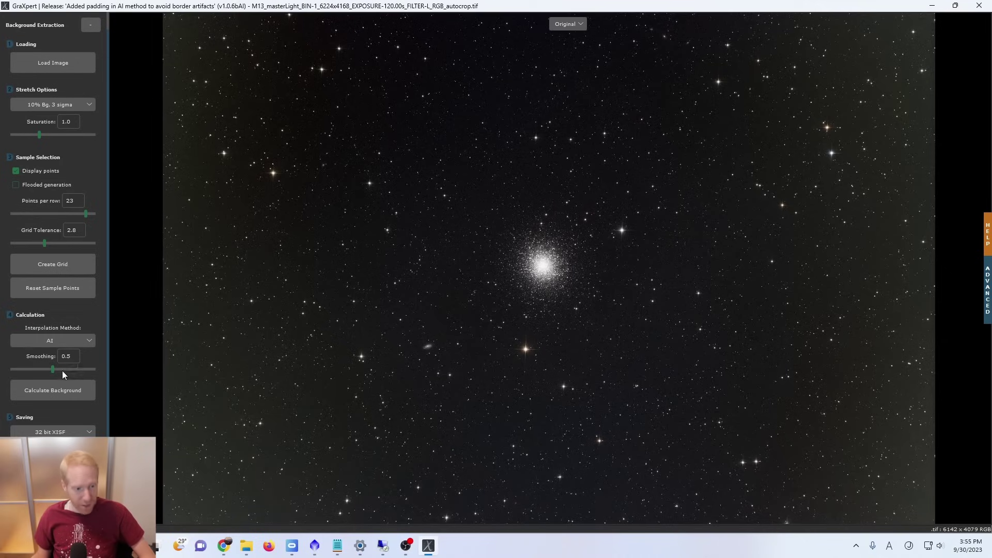
Try a smoothing of 0.0 for the M13 star cluster image and set the smoothing back to 0.5.
drag(52, 370, 2, 371)
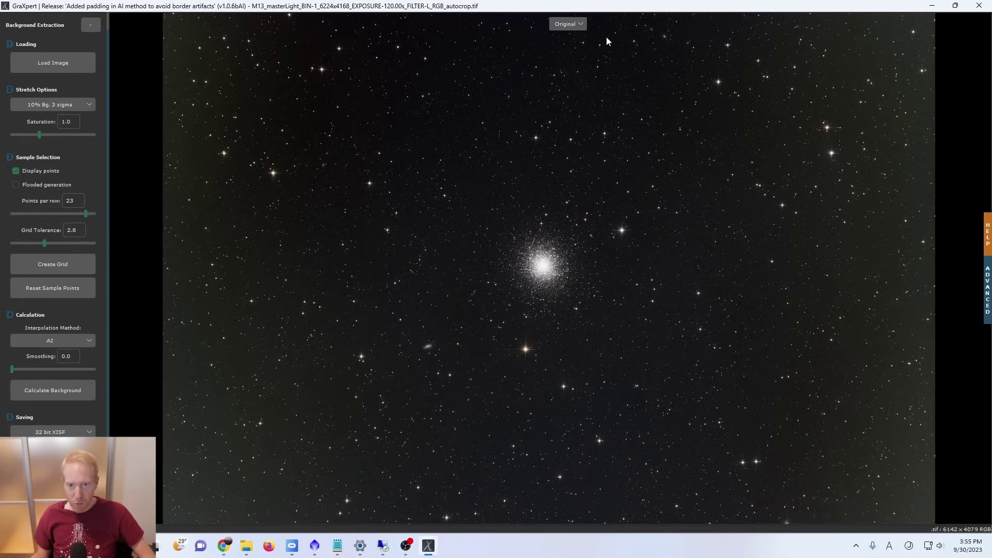
click(571, 25)
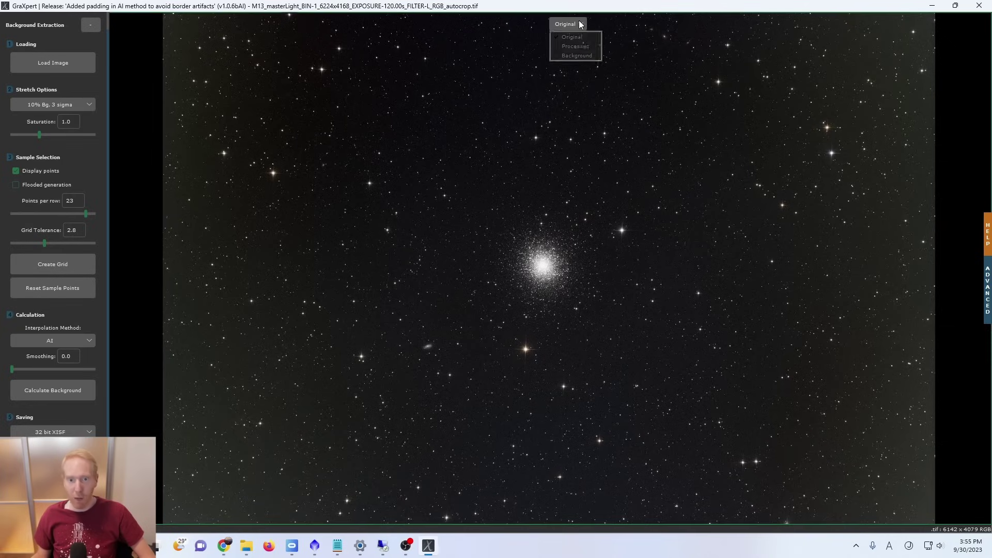
click(657, 24)
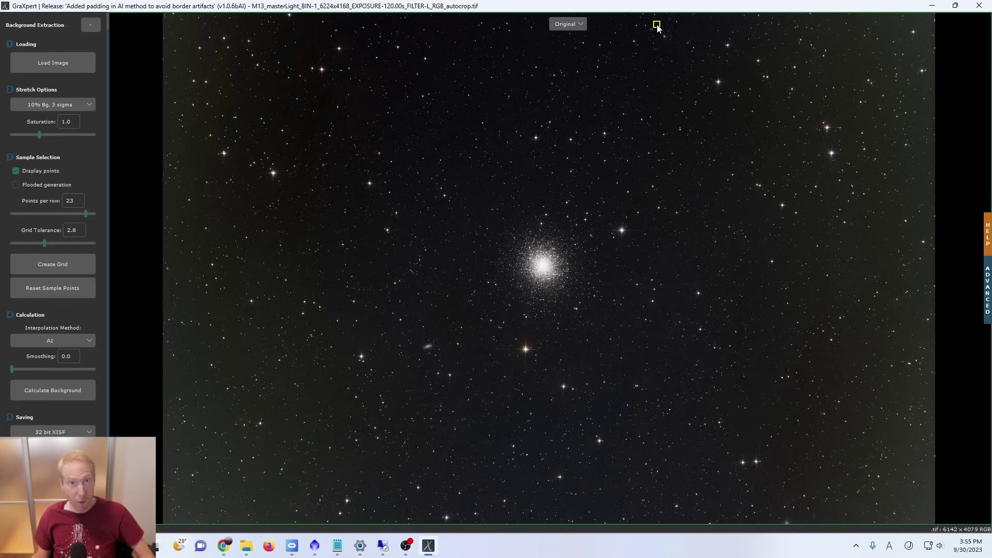
click(660, 23)
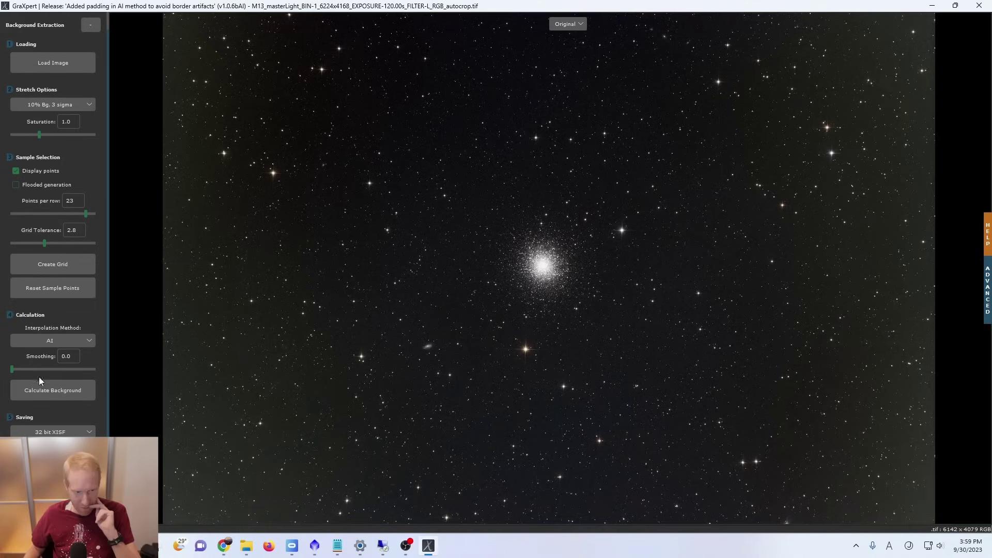
drag(12, 370, 50, 370)
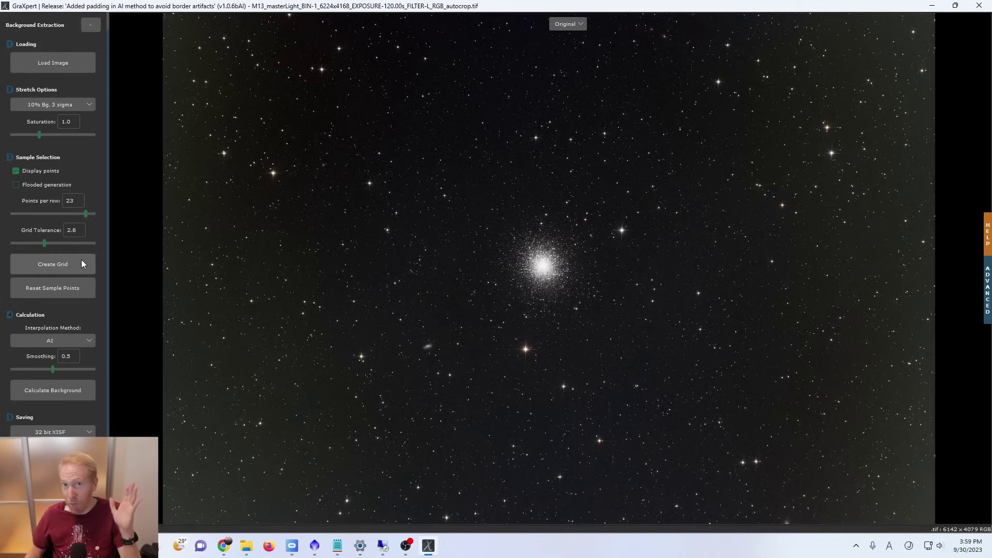
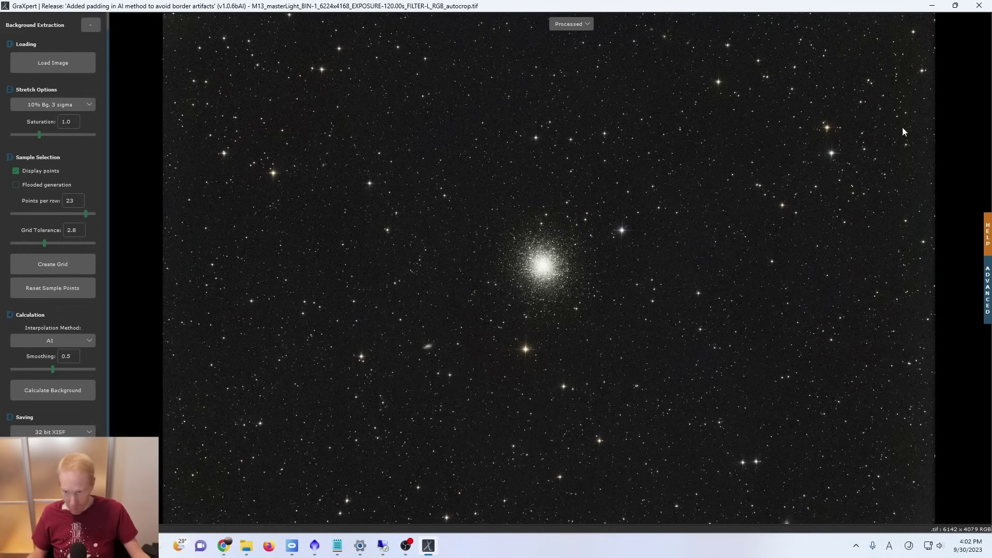
Set the stretch option of the M13 image to 30% Bg, 2 sigma and compare its background, original and processed versions.
click(75, 104)
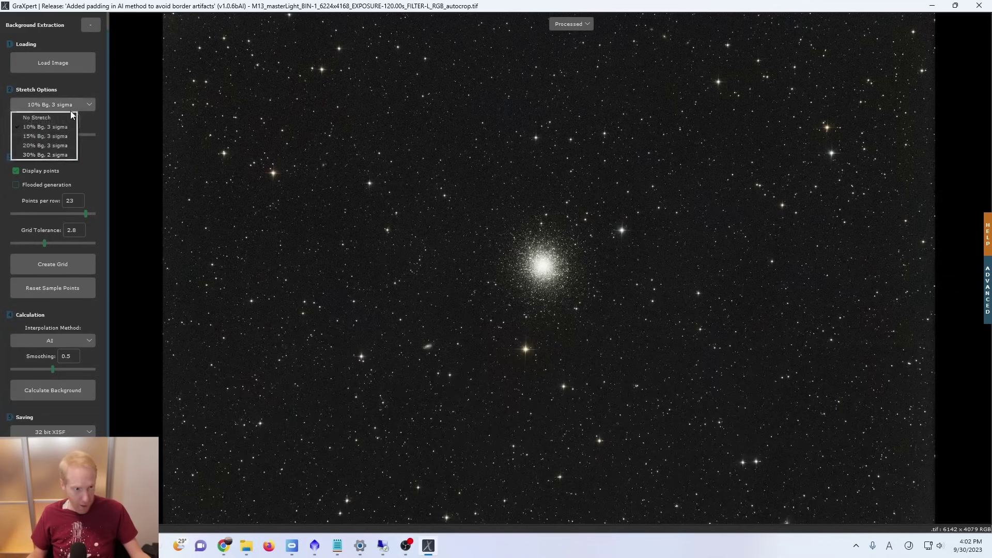
click(53, 154)
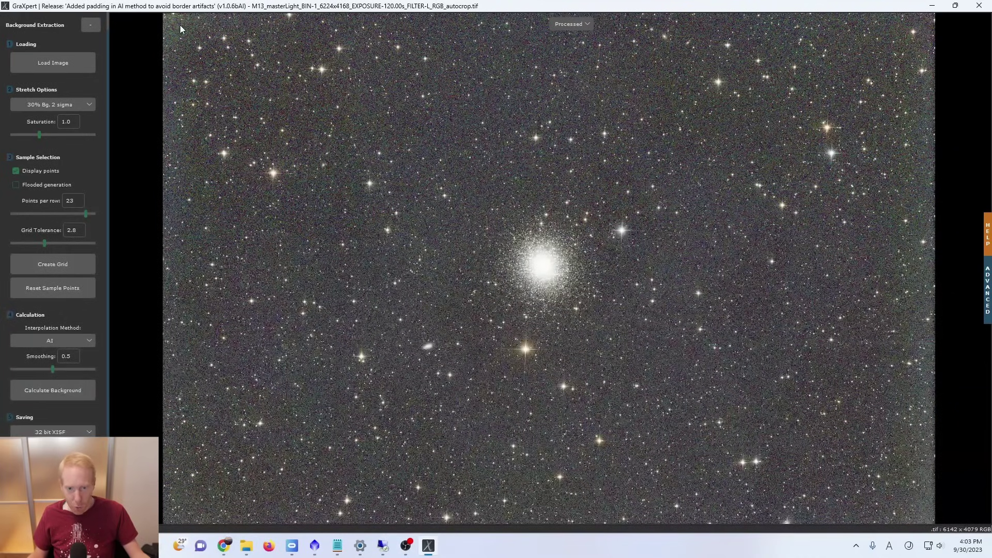
click(571, 24)
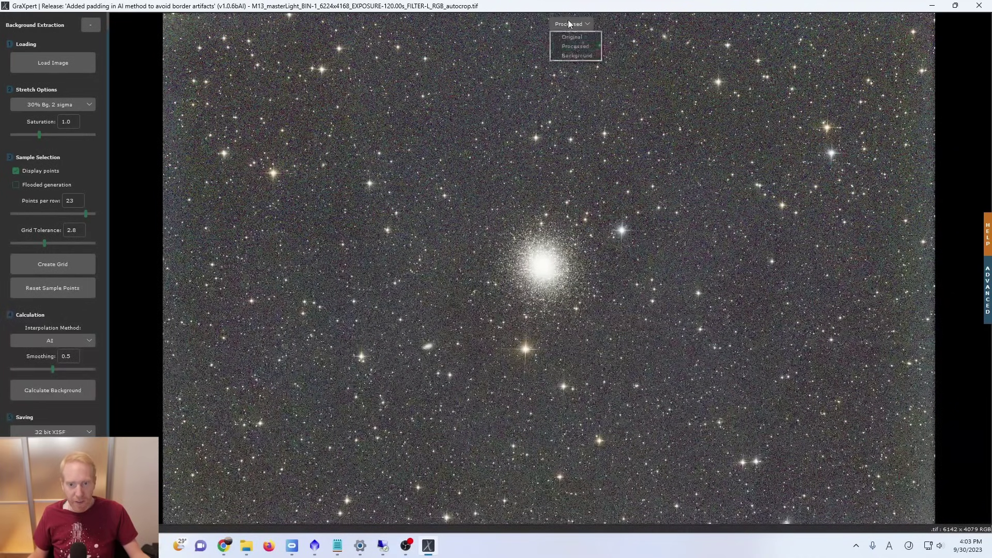
click(575, 55)
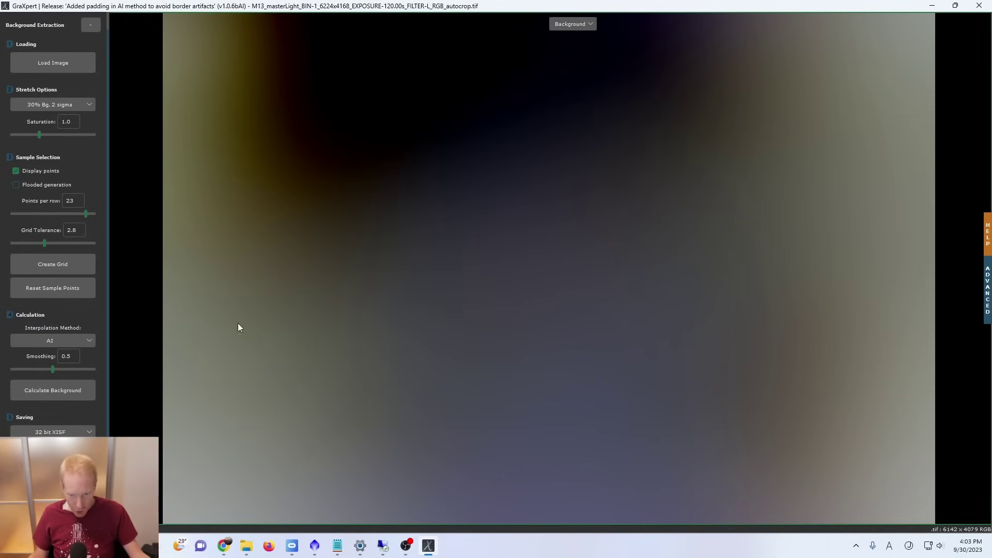
click(568, 26)
click(572, 36)
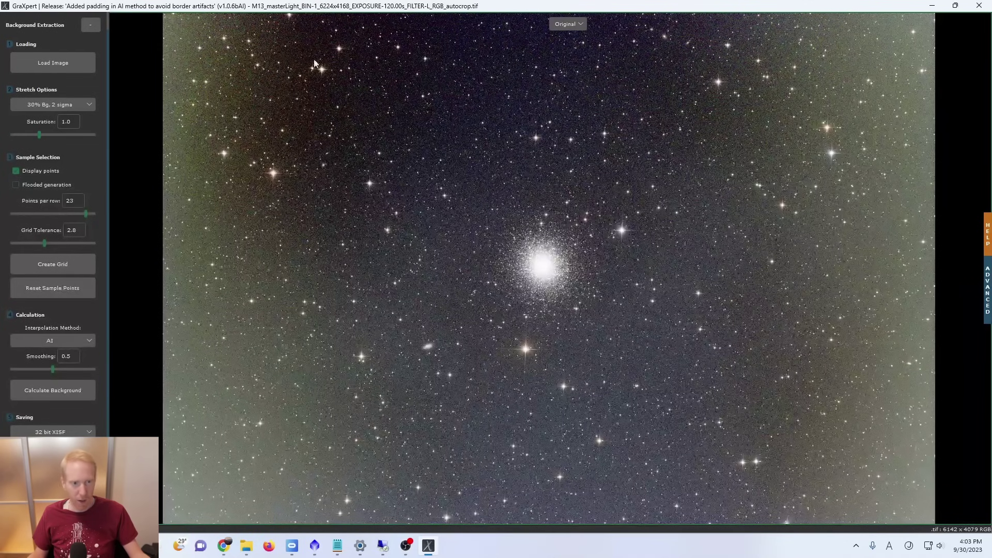
click(570, 26)
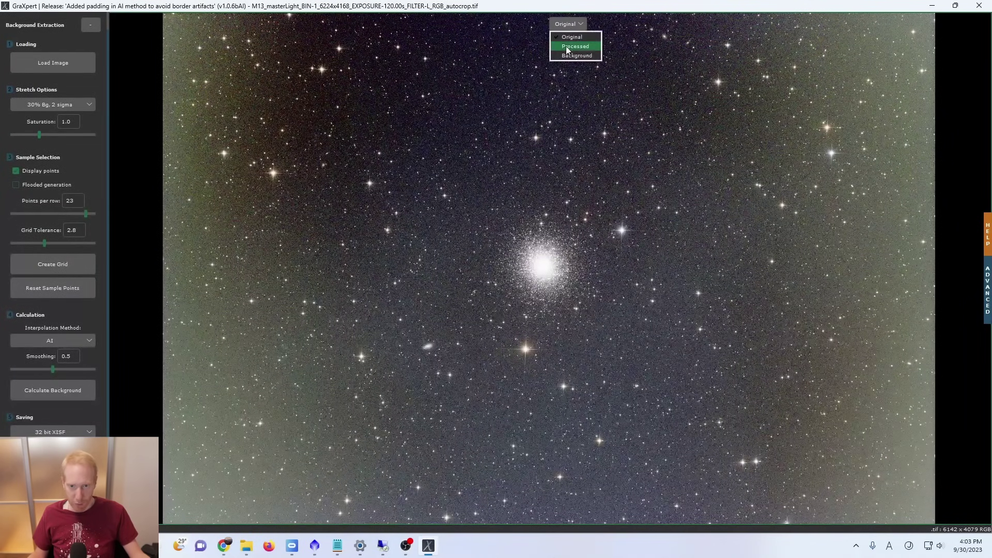
click(567, 47)
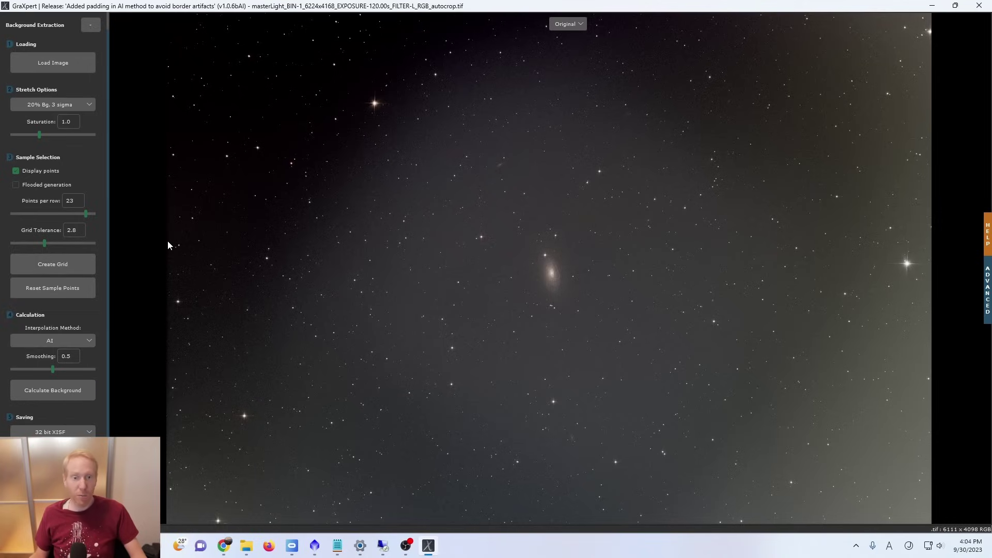
Calculate the AI background of the galaxy image at 0.5 smoothing and view the extracted background and the original.
click(63, 394)
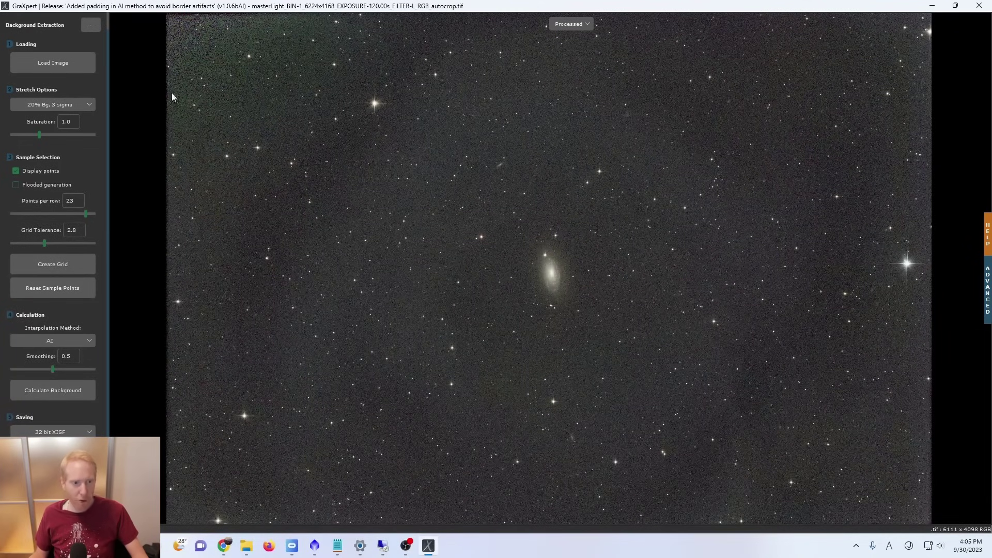
click(583, 25)
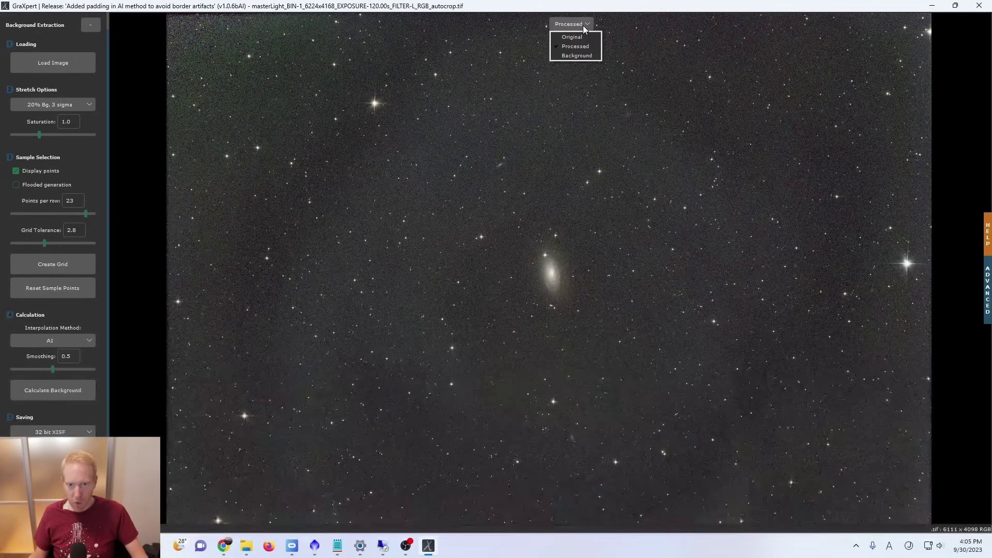
click(577, 55)
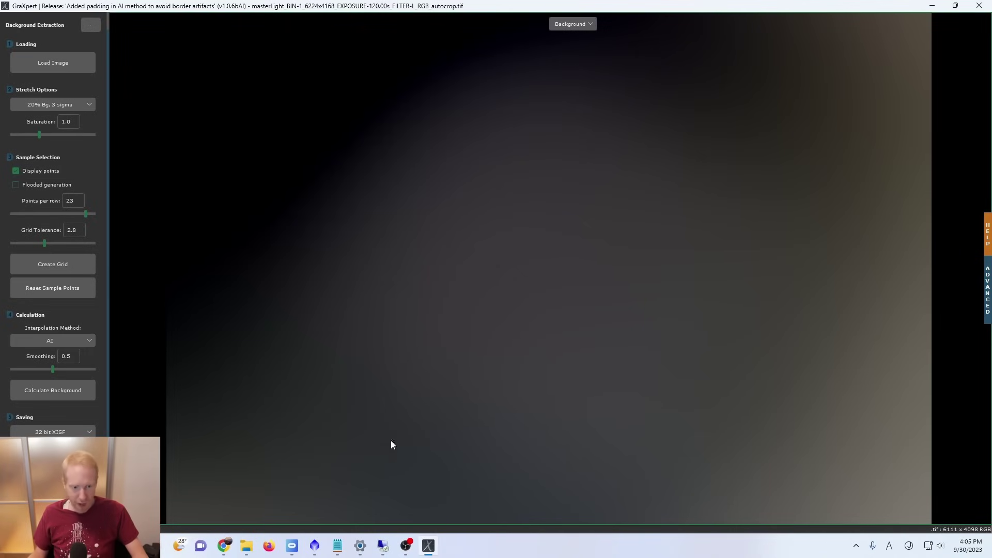
click(575, 25)
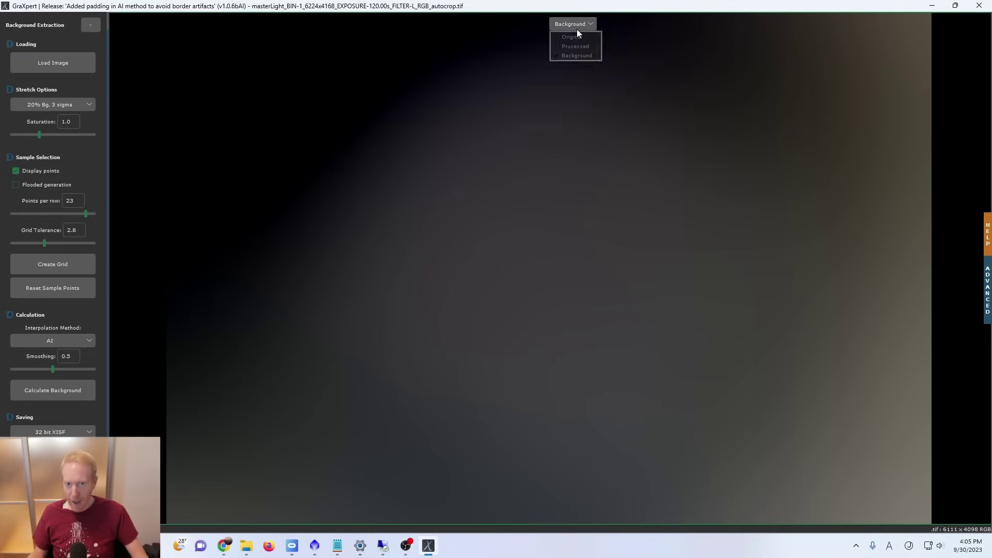
click(581, 41)
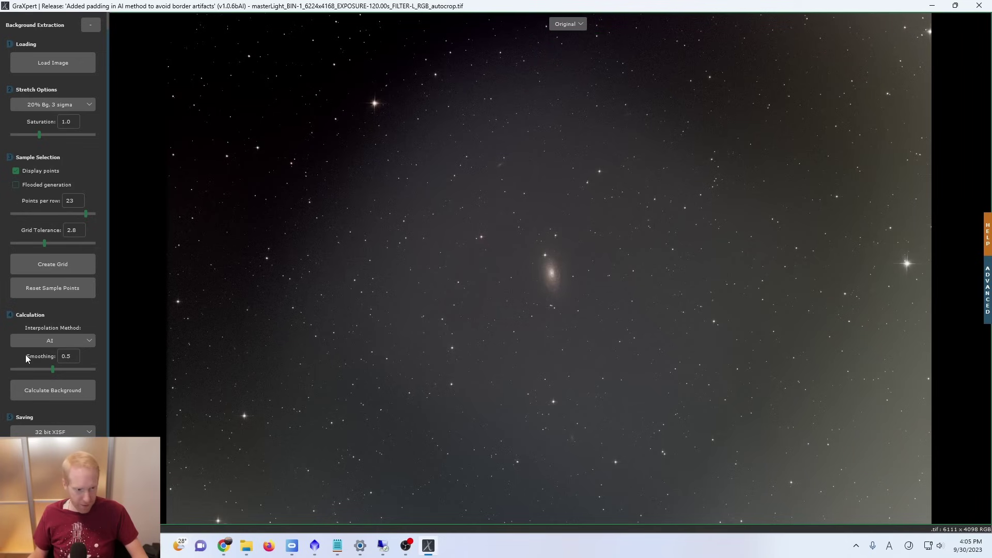
Set the smoothing to 0.0, recalculate the galaxy image's background and inspect the galaxy up close in the processed version.
drag(52, 370, 3, 374)
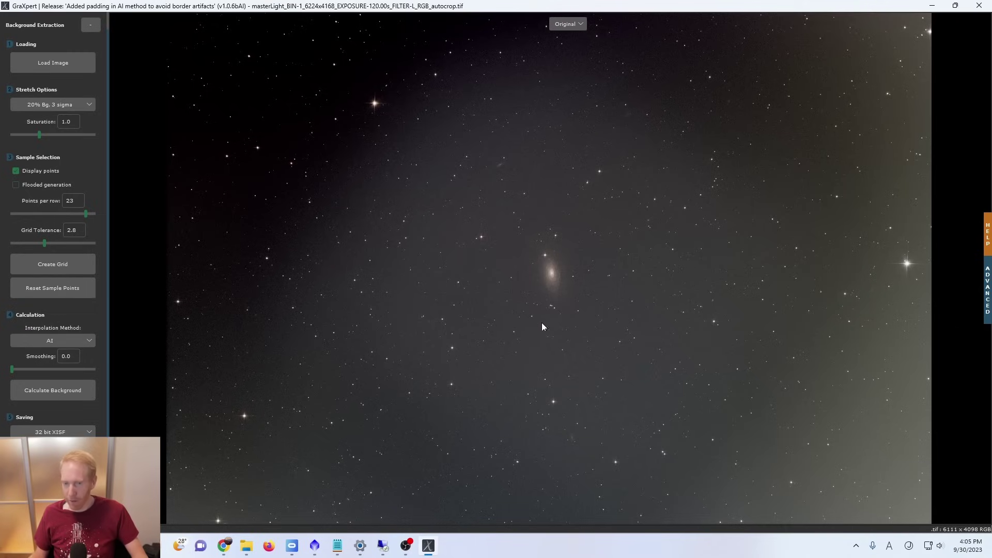
click(34, 394)
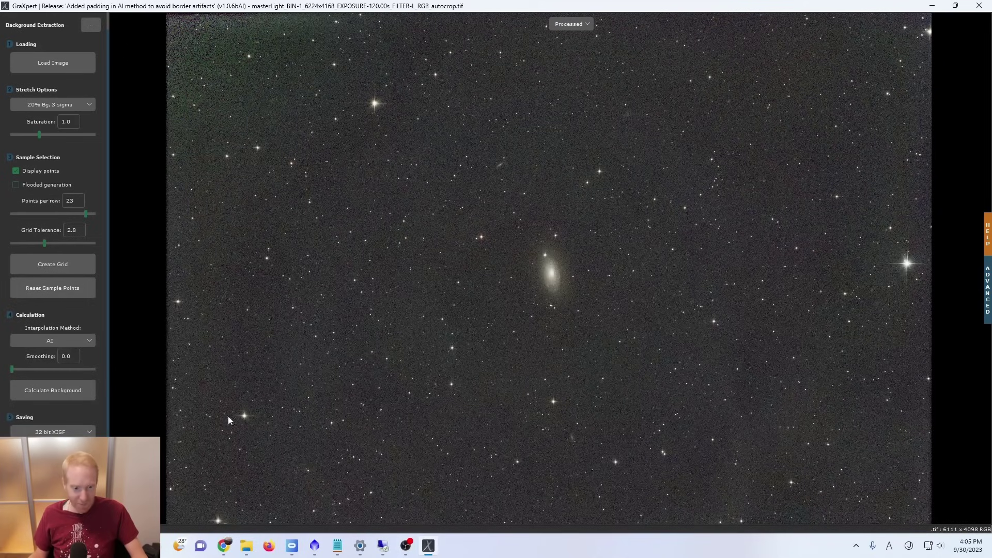
scroll(574, 284, down, 1)
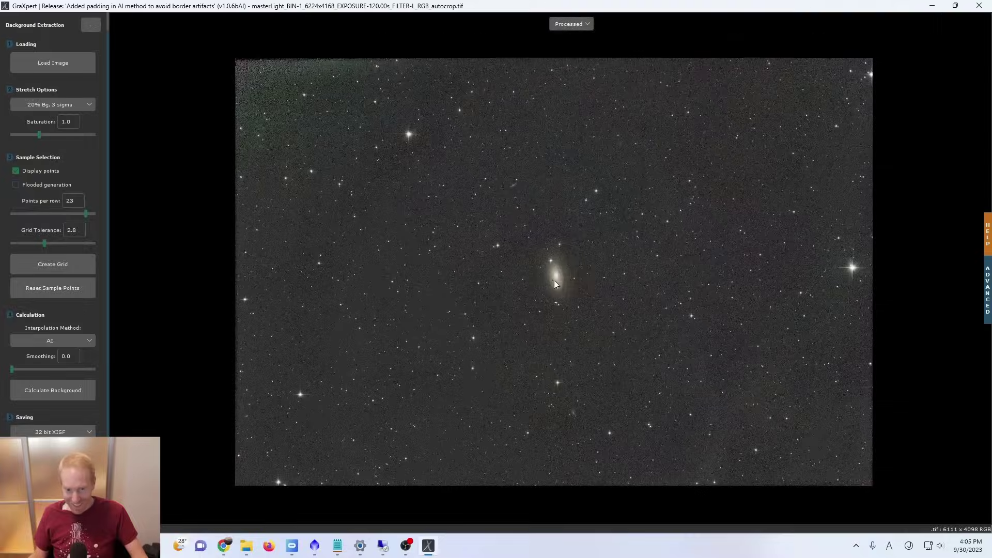
scroll(553, 280, up, 3)
scroll(573, 283, down, 2)
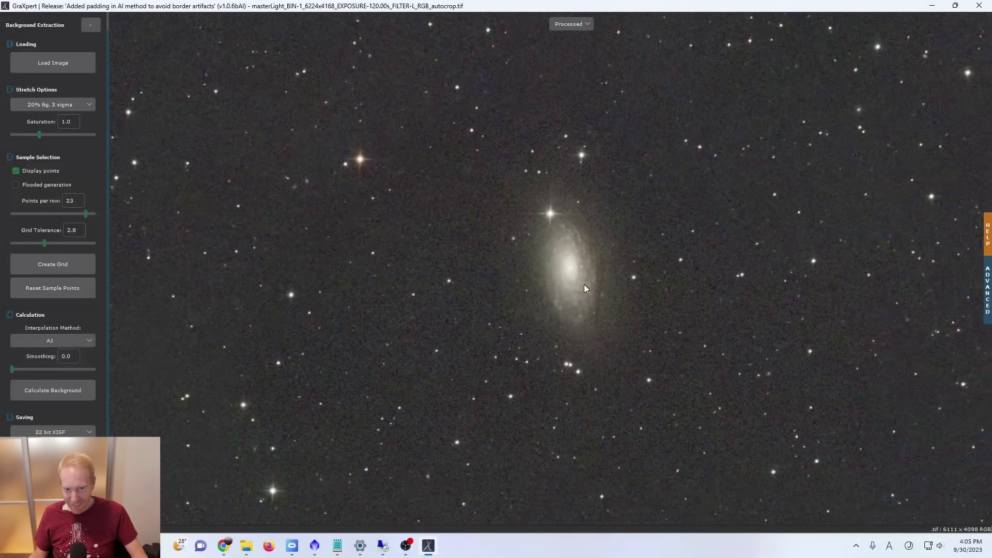
Examine the extracted background model of the galaxy image and return to the processed version to inspect the full frame.
click(571, 25)
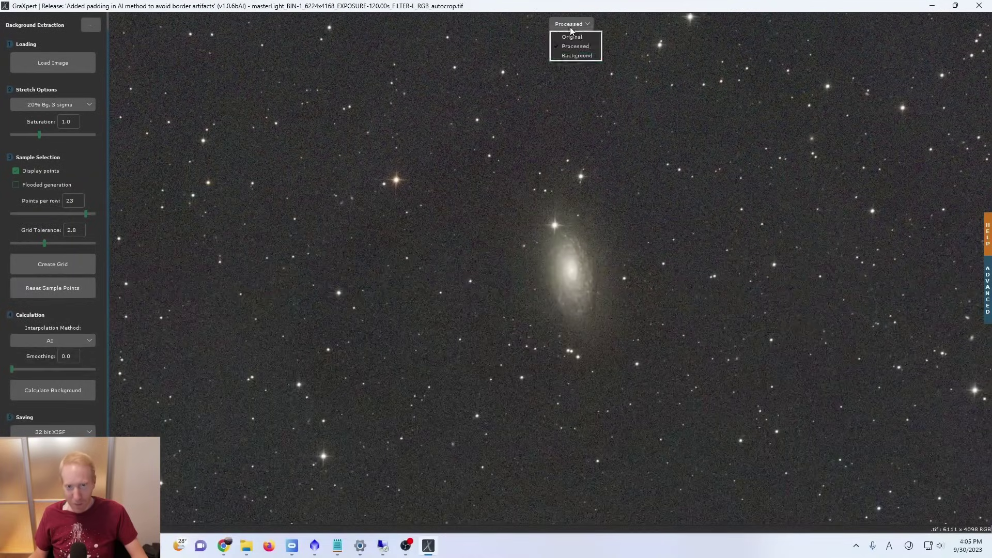
click(574, 55)
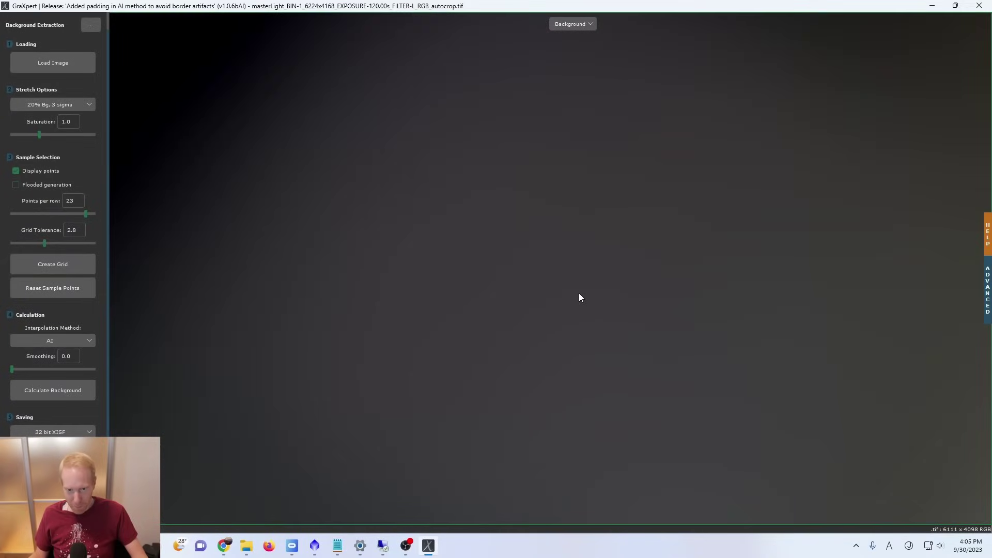
scroll(579, 293, down, 2)
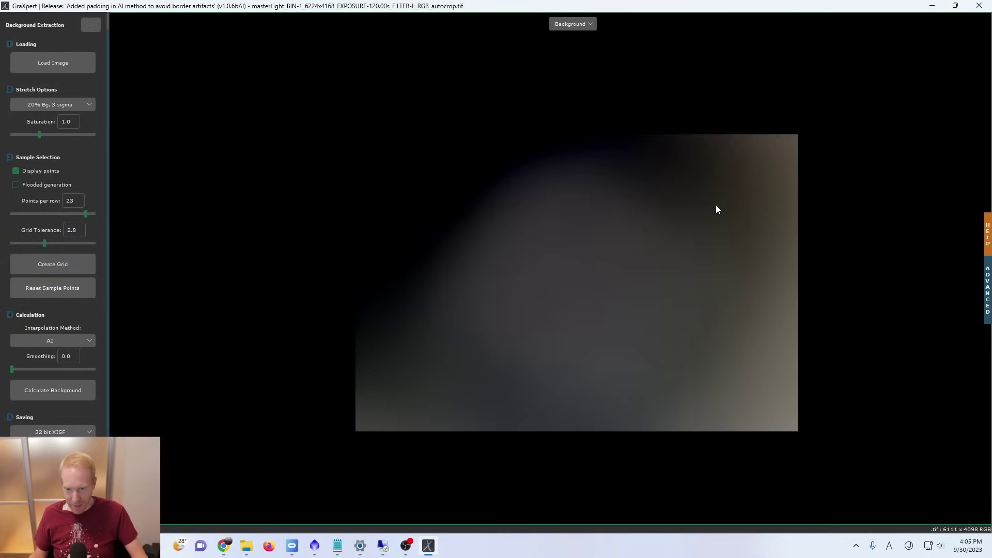
scroll(568, 310, up, 2)
scroll(538, 267, down, 1)
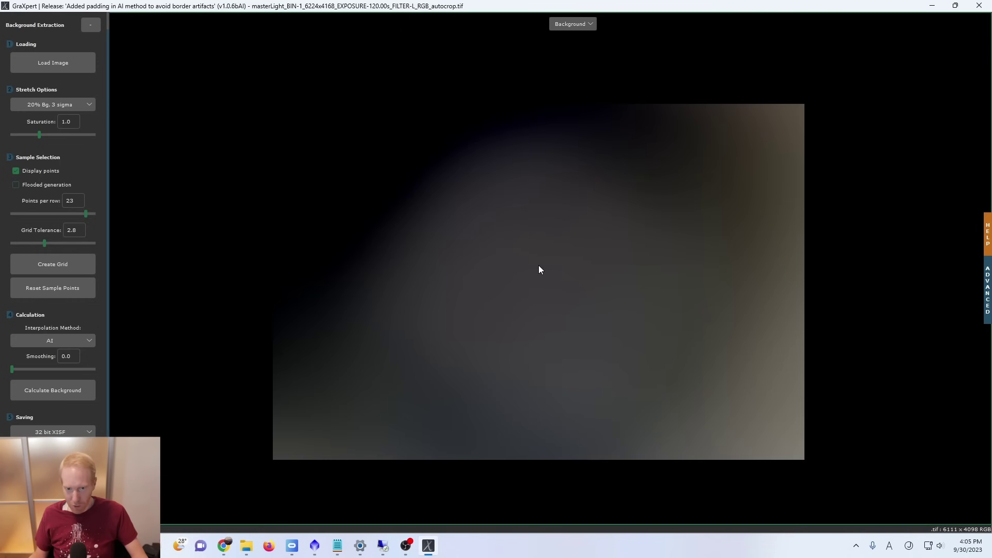
scroll(543, 279, up, 2)
click(573, 24)
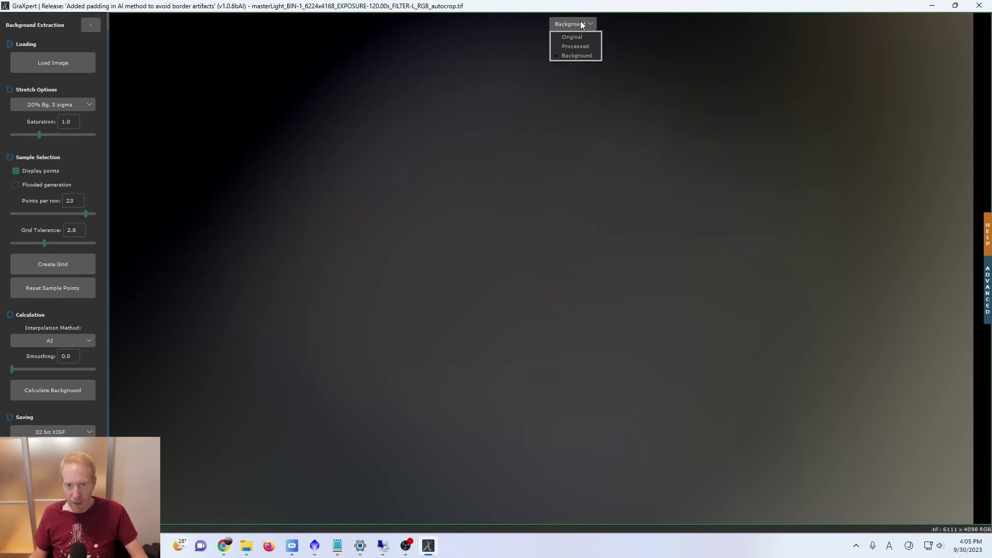
click(572, 44)
scroll(550, 310, down, 3)
scroll(550, 310, up, 2)
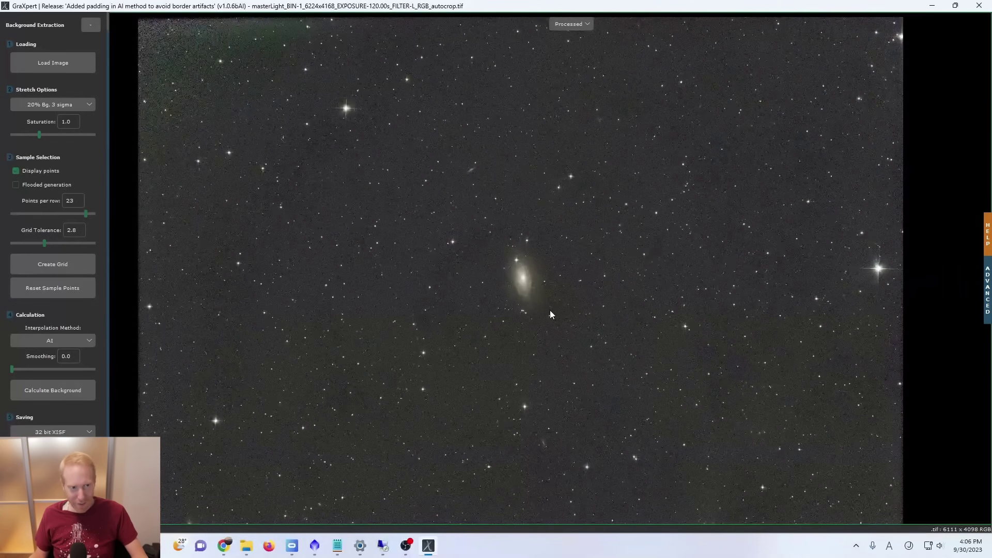